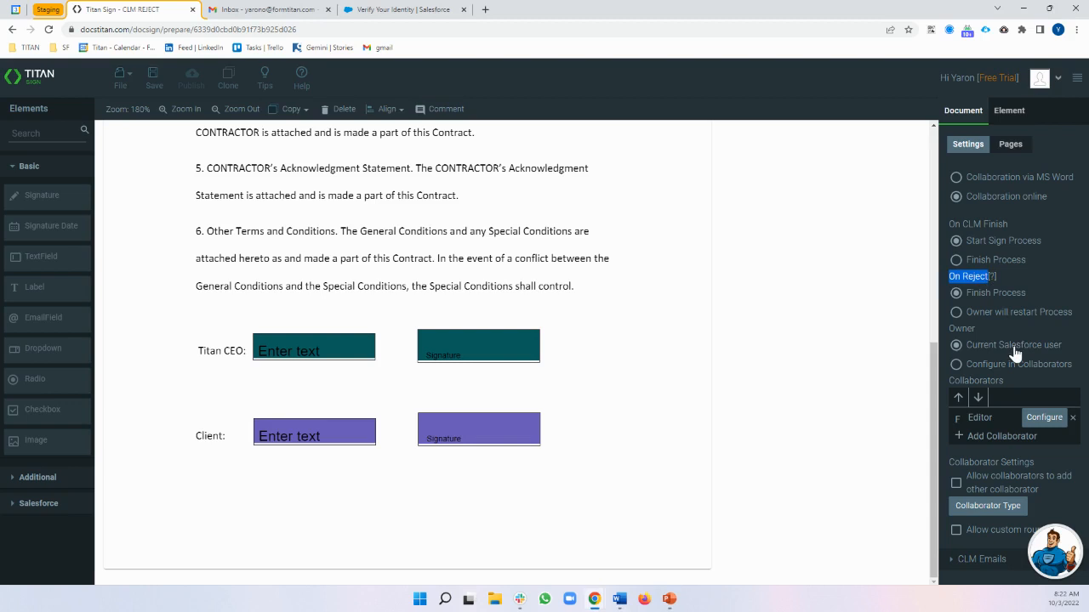
Step: Set the template's On Reject behaviour to Owner will restart Process and save the document template
drag(1028, 292, 963, 298)
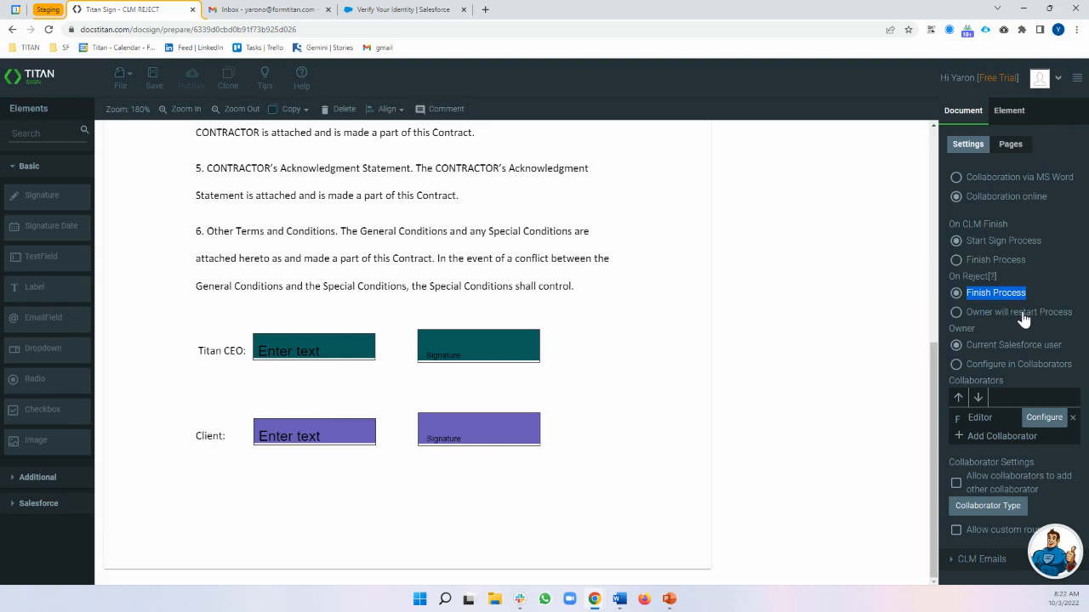
click(956, 313)
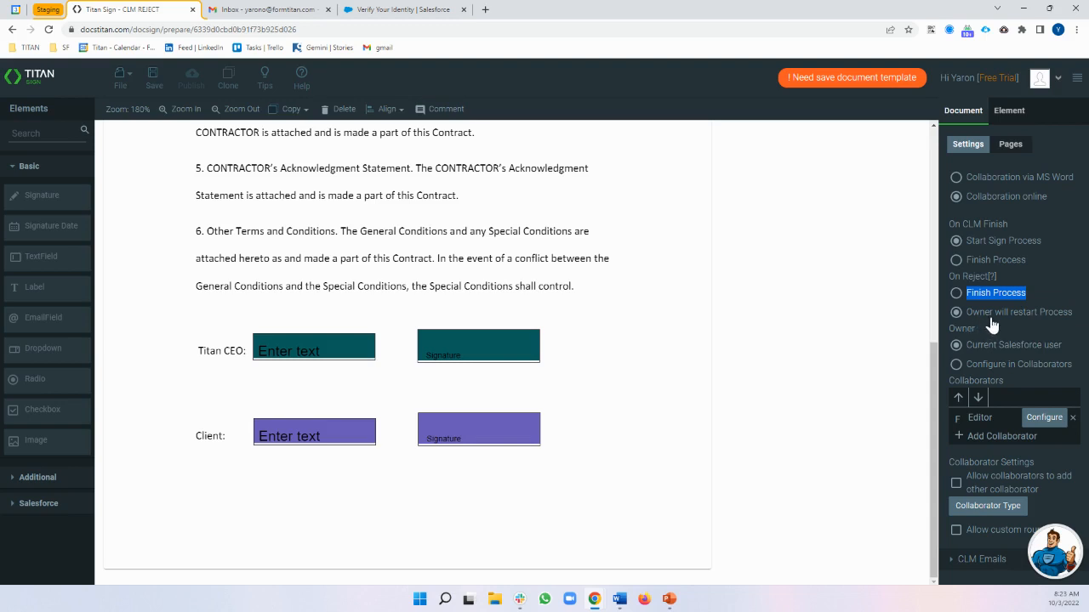
click(152, 85)
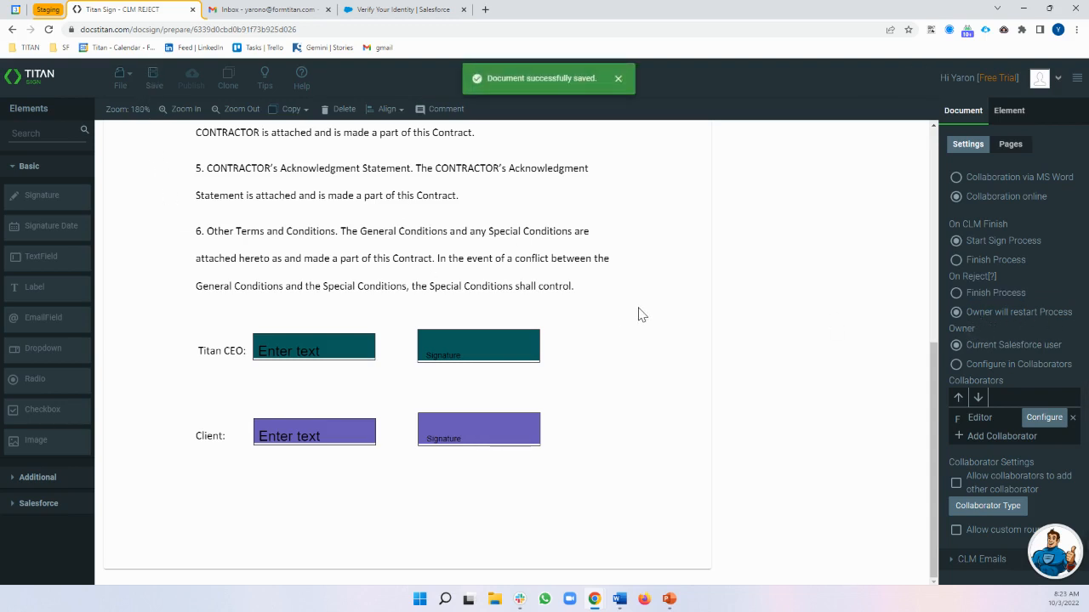
Step: Close the identity verification page and log in to Salesforce with the saved personal login from the General group
click(401, 11)
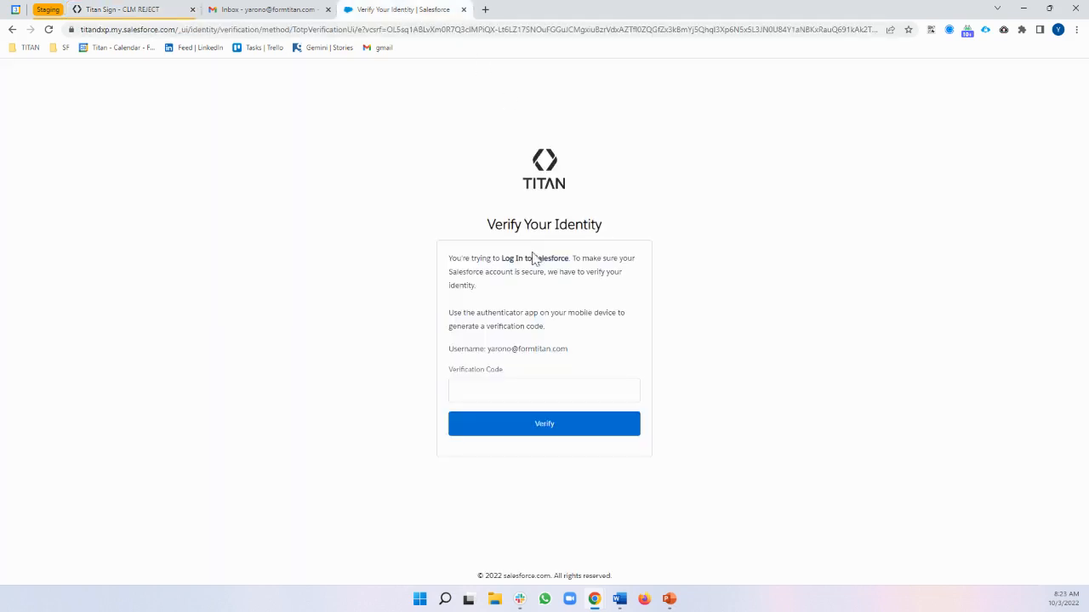
click(464, 11)
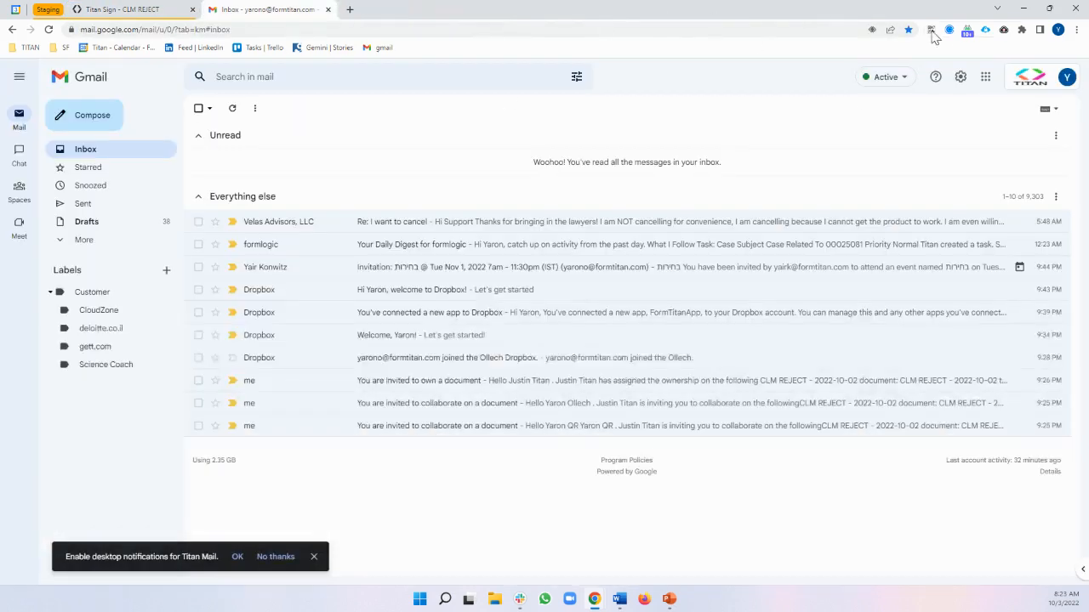
click(988, 33)
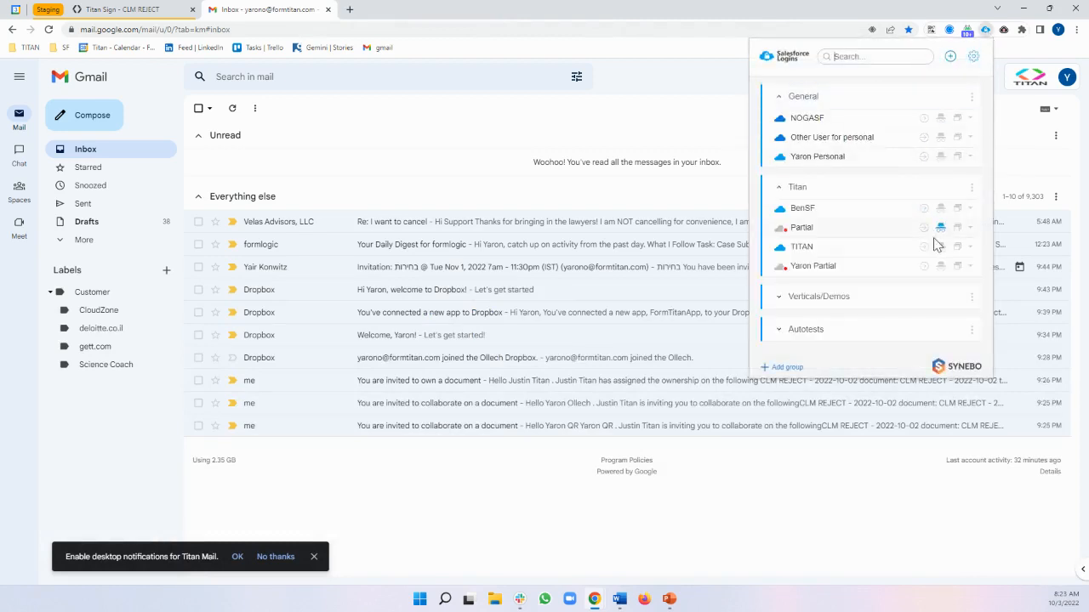
click(923, 160)
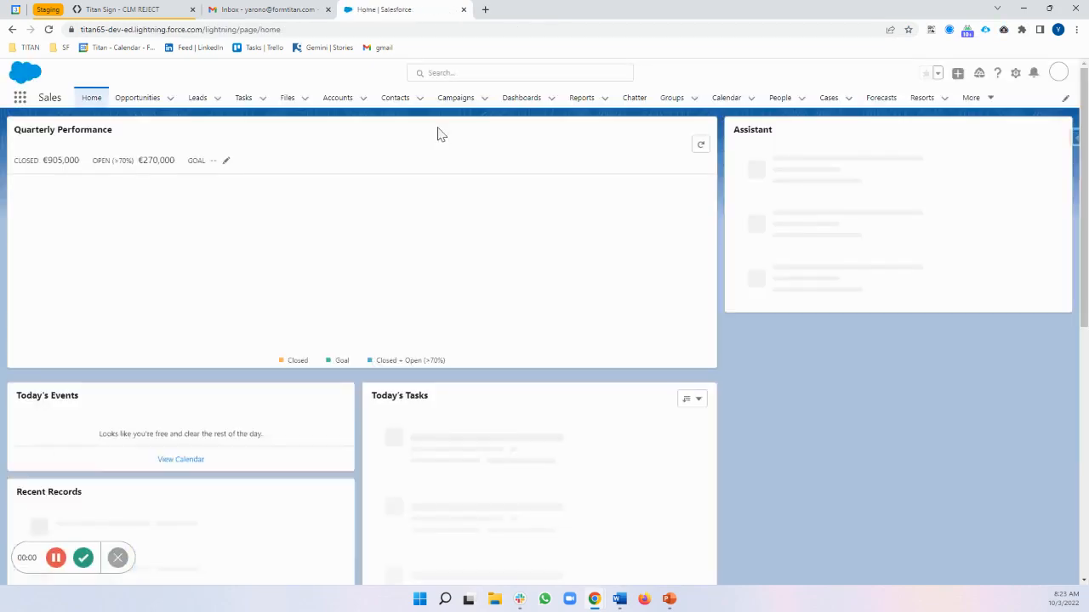
Step: Open the test account's record and send the CLM REJECT template for signing through FT Gen document generation
click(334, 100)
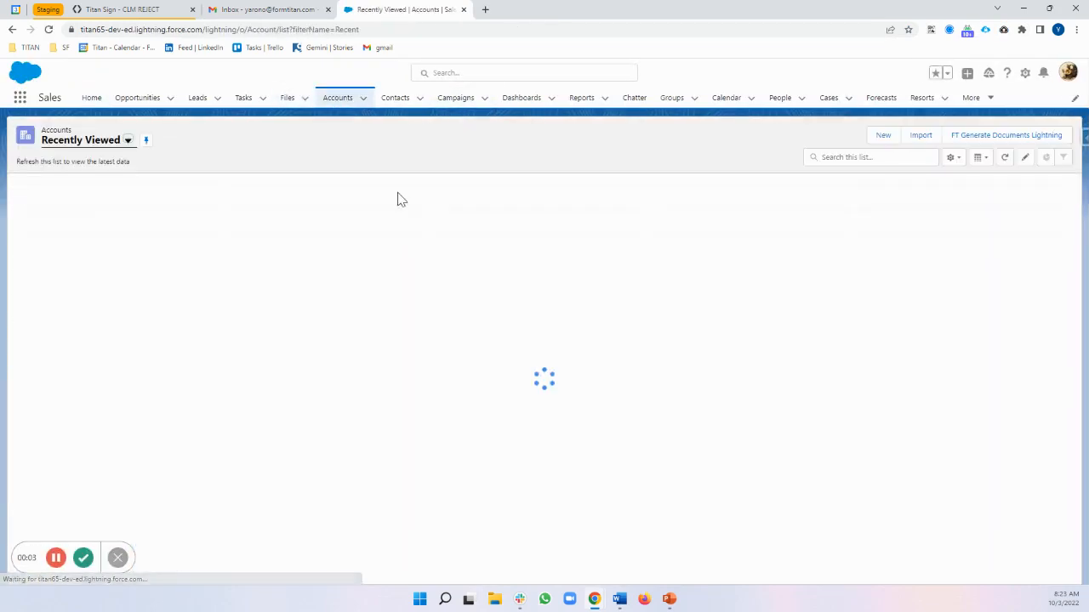
click(80, 207)
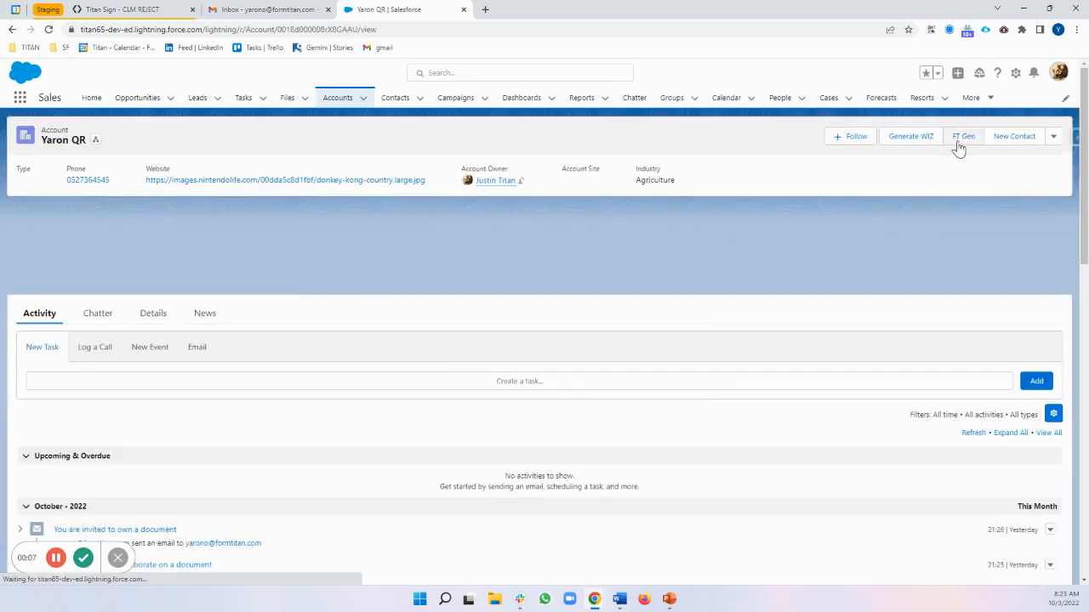
click(962, 137)
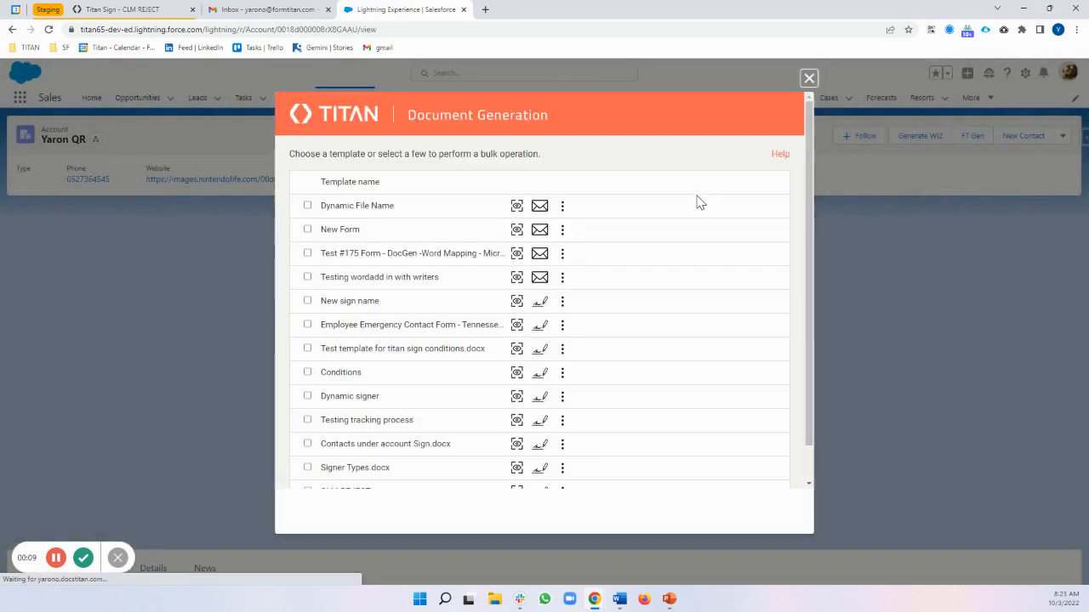
click(128, 9)
click(403, 9)
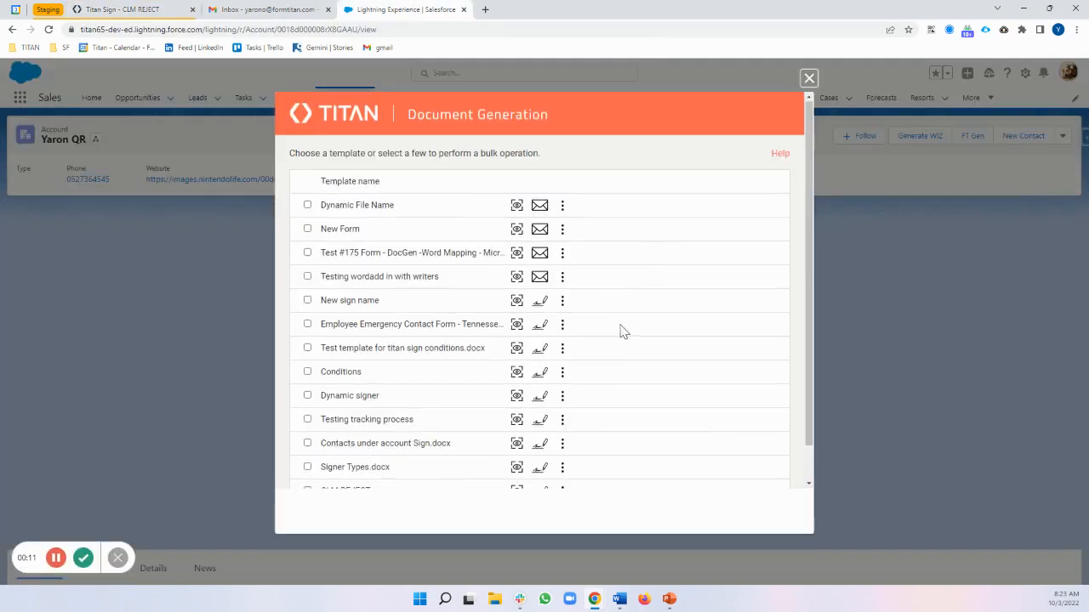
scroll(620, 328, down, 1)
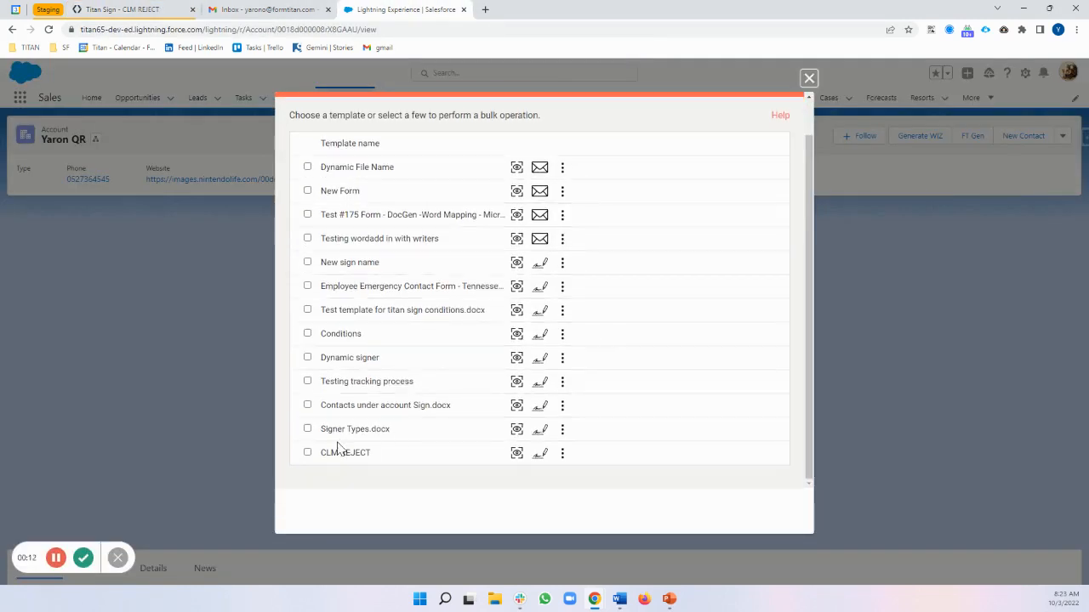
click(541, 457)
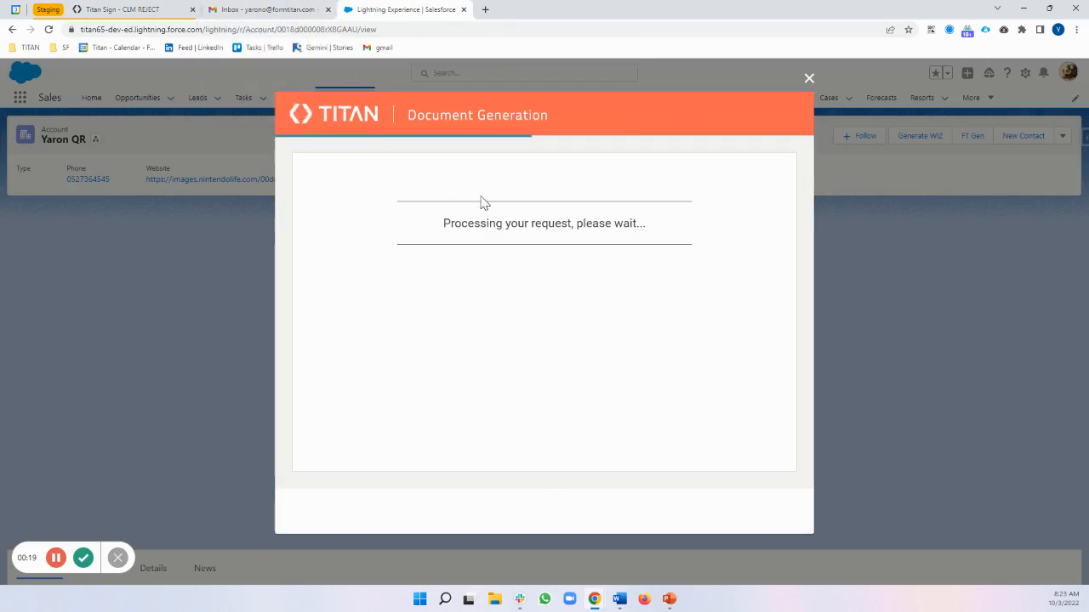
Step: Switch to Gmail, open the new signature request email and follow its CLM REJECT document link
click(308, 17)
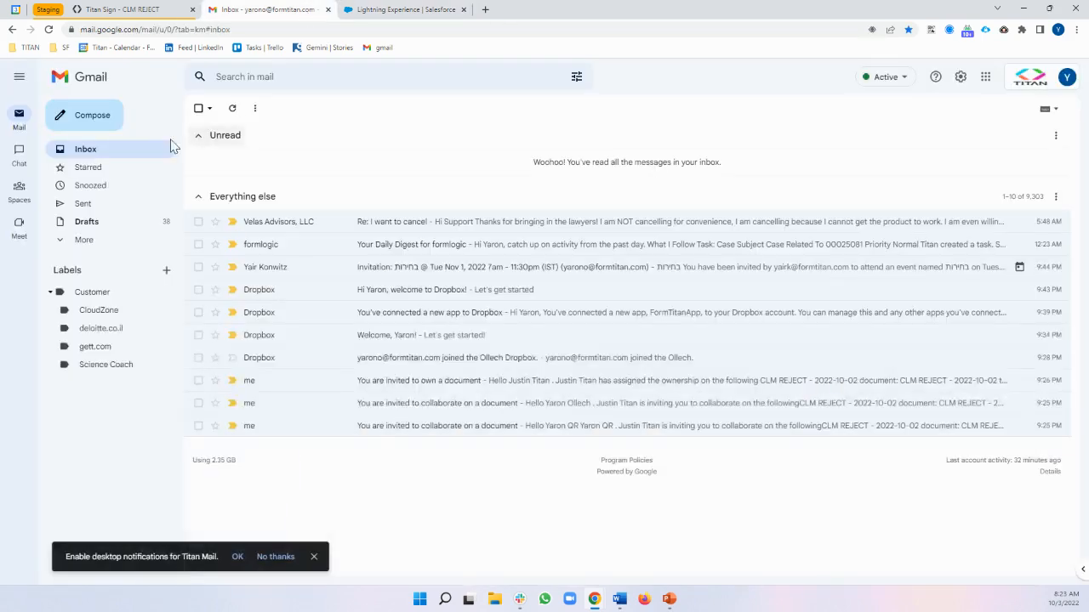
click(87, 152)
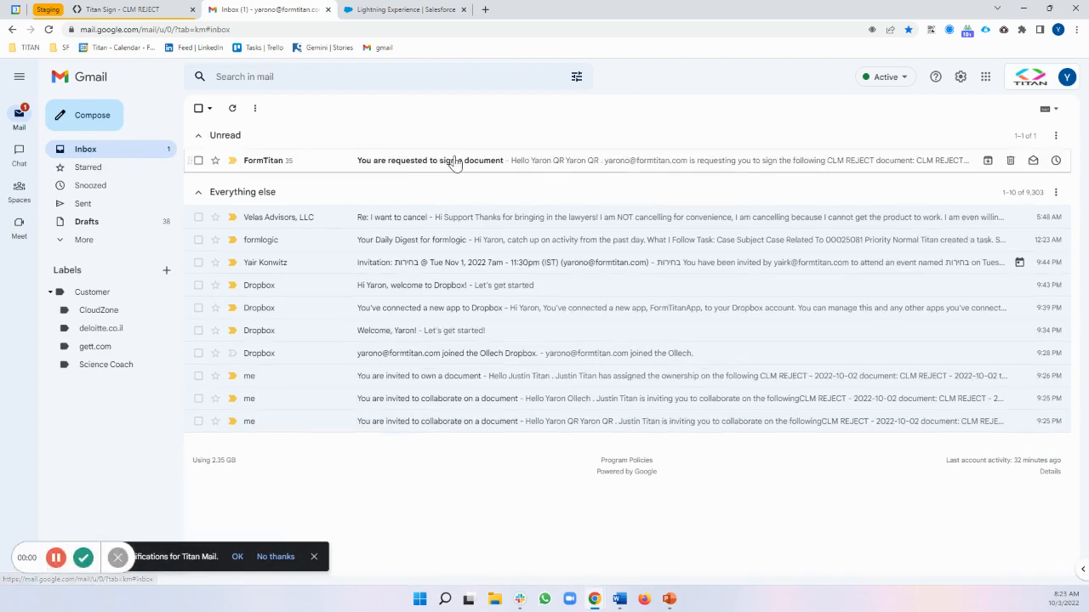
click(454, 162)
click(231, 307)
scroll(536, 320, down, 1)
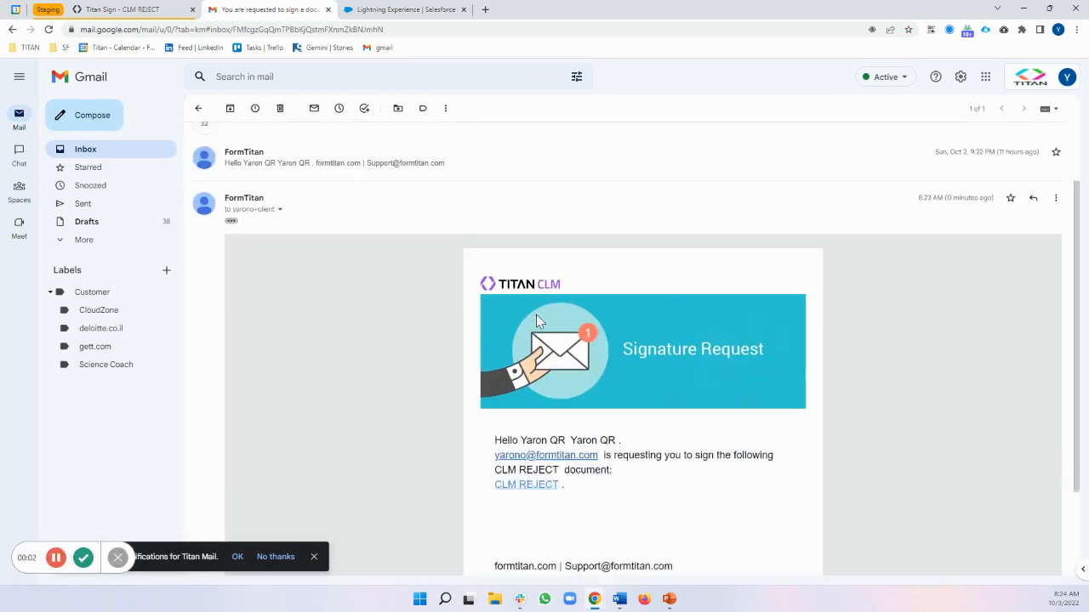
scroll(537, 314, down, 2)
click(520, 364)
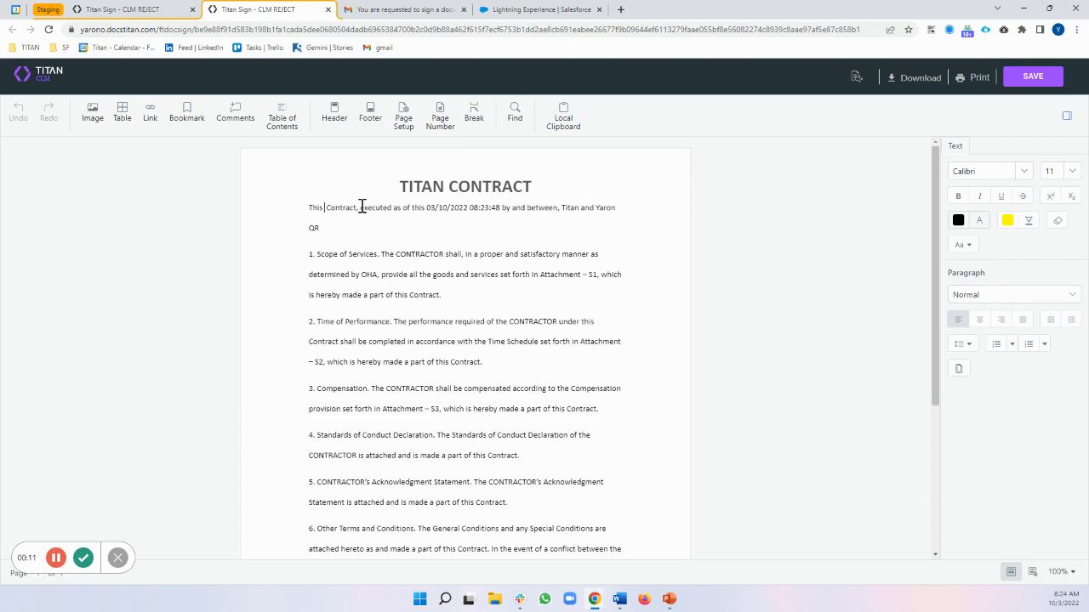
Step: Insert "Small edit" after "This" in the contract's opening line, save and send the document, and close it
text(Small edi)
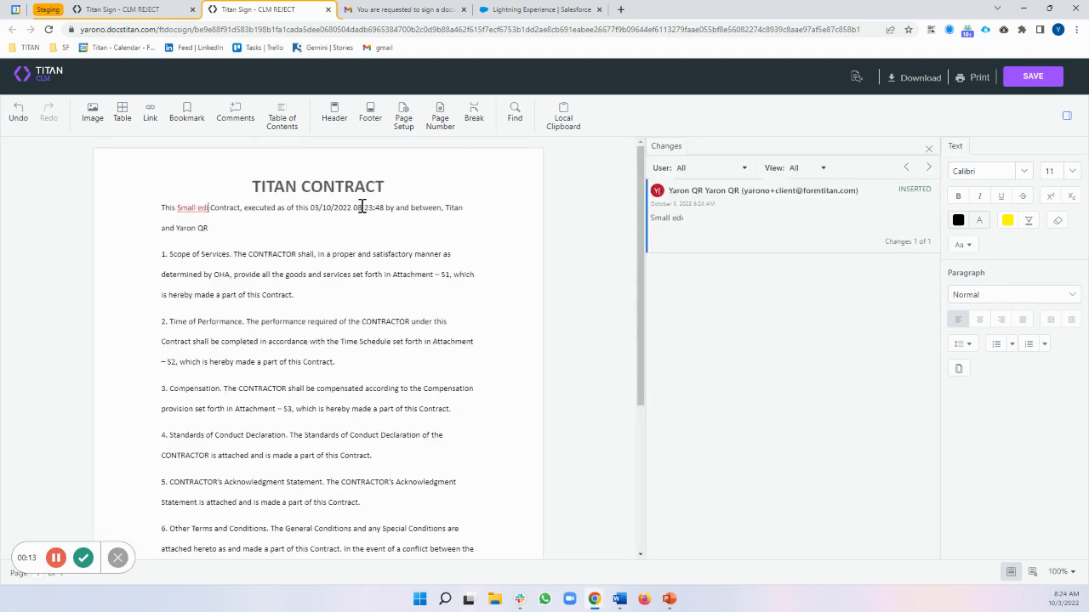
text(t)
click(1031, 77)
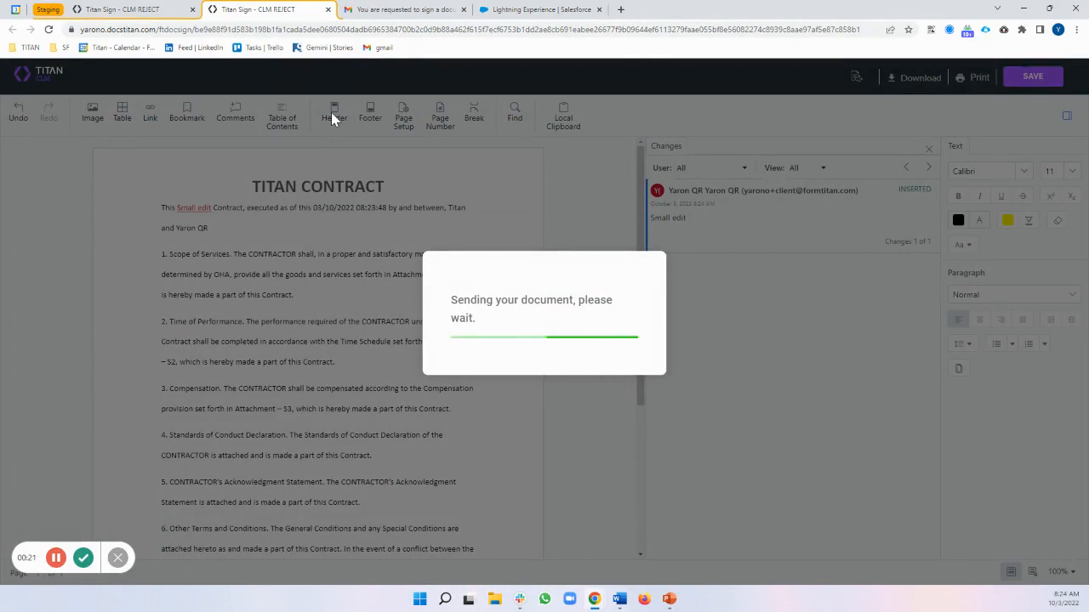
click(327, 9)
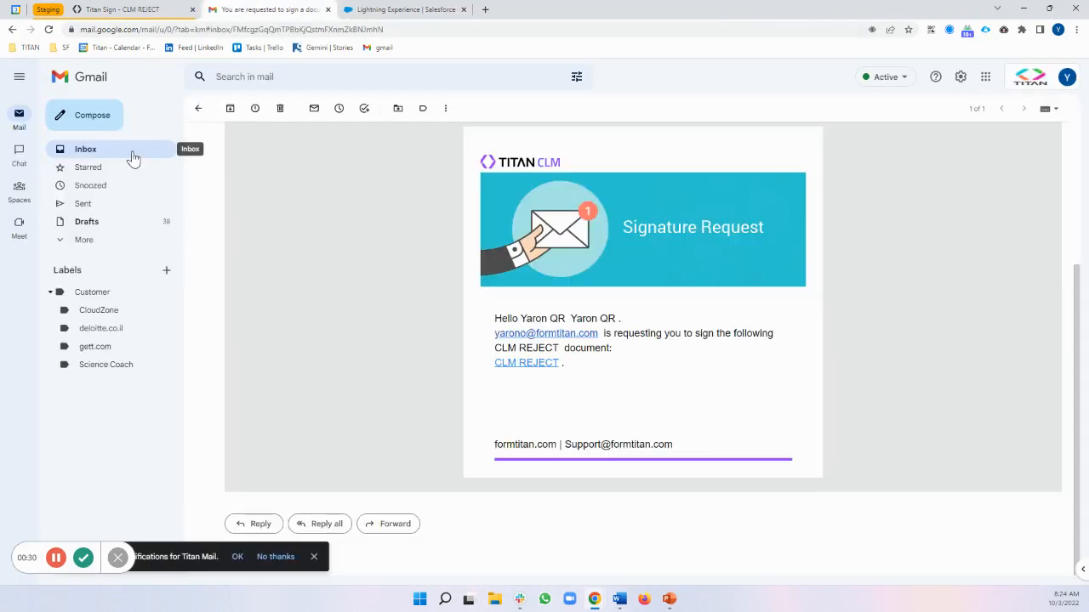
Step: Refresh the mailbox and open the CLM REJECT document from the owner's new Titan CLM signature request
click(48, 30)
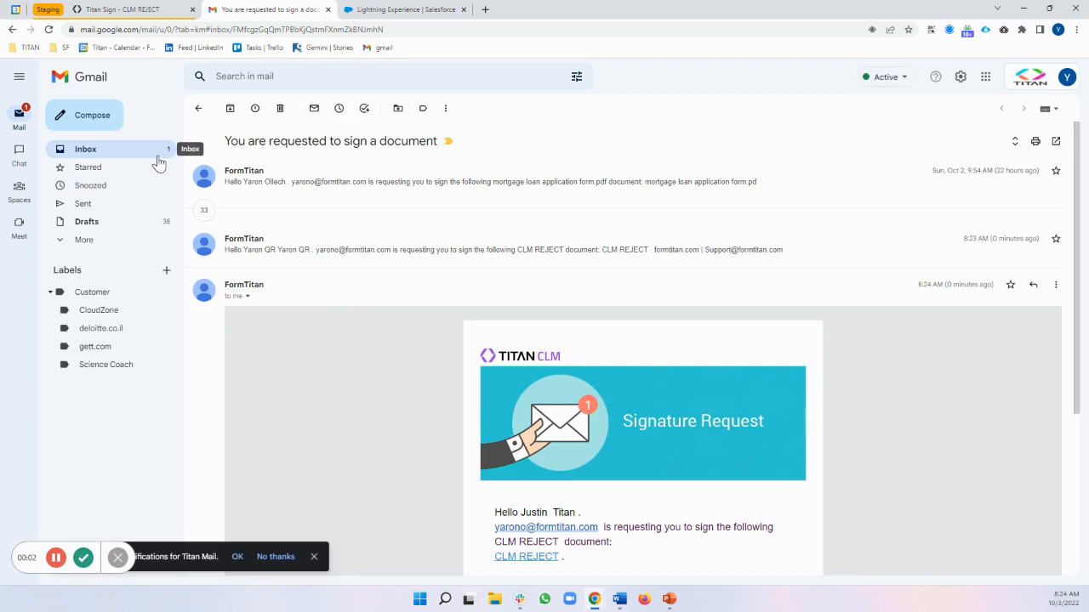
click(158, 162)
click(299, 223)
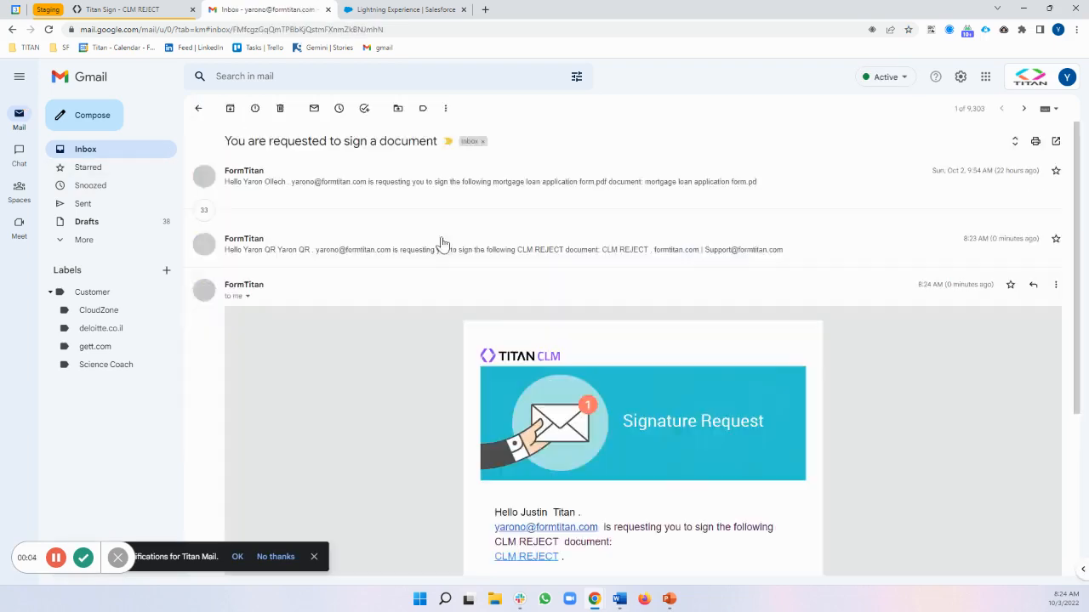
scroll(511, 323, down, 5)
click(527, 311)
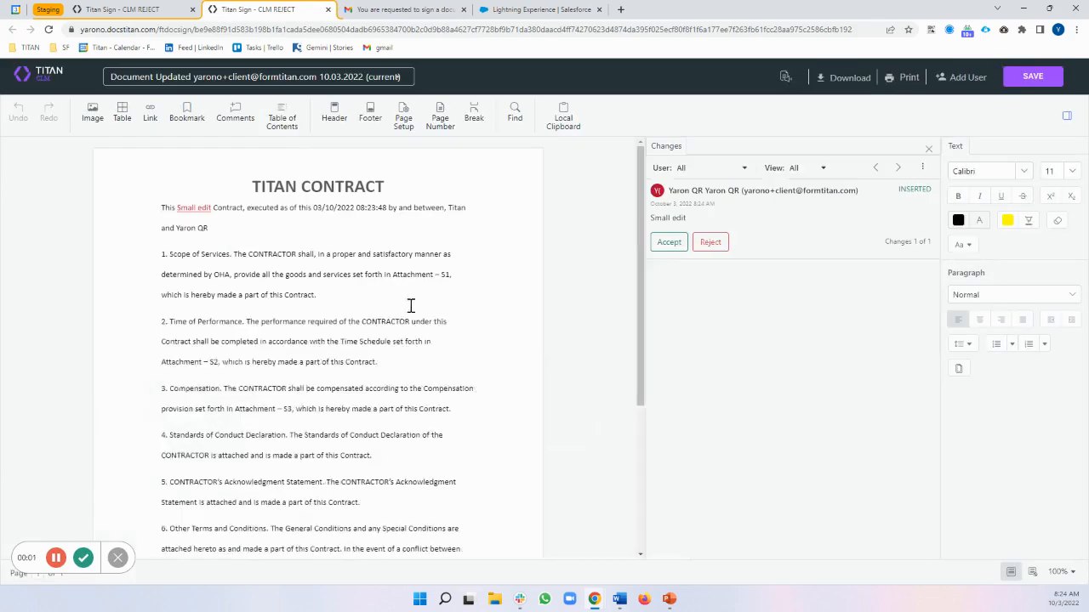
Step: Accept the "Small edit" insertion and save the document with the Finish All option to begin the signing process
click(669, 244)
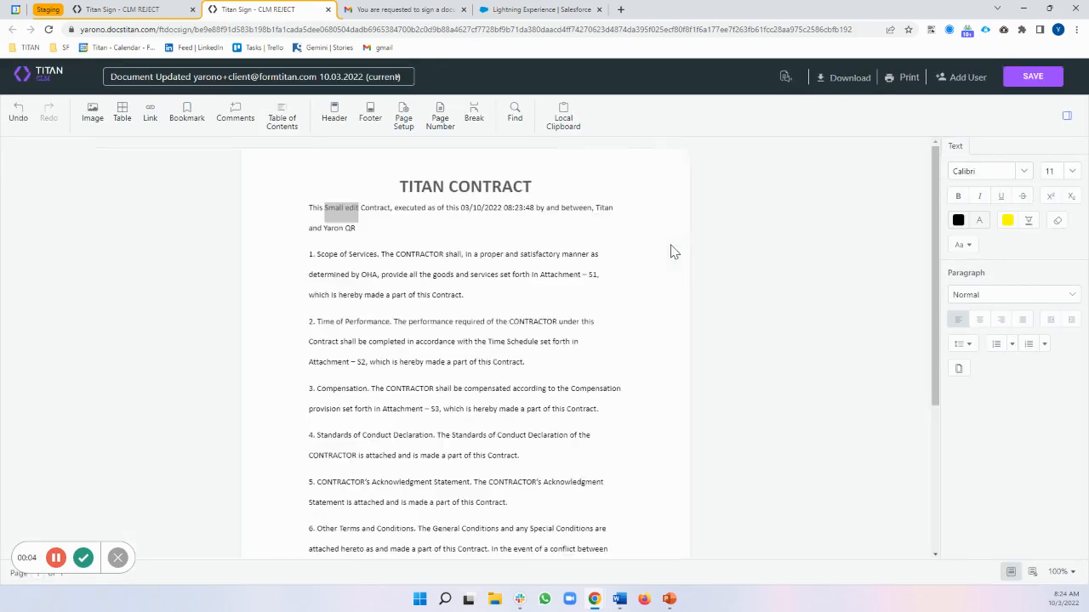
click(1029, 76)
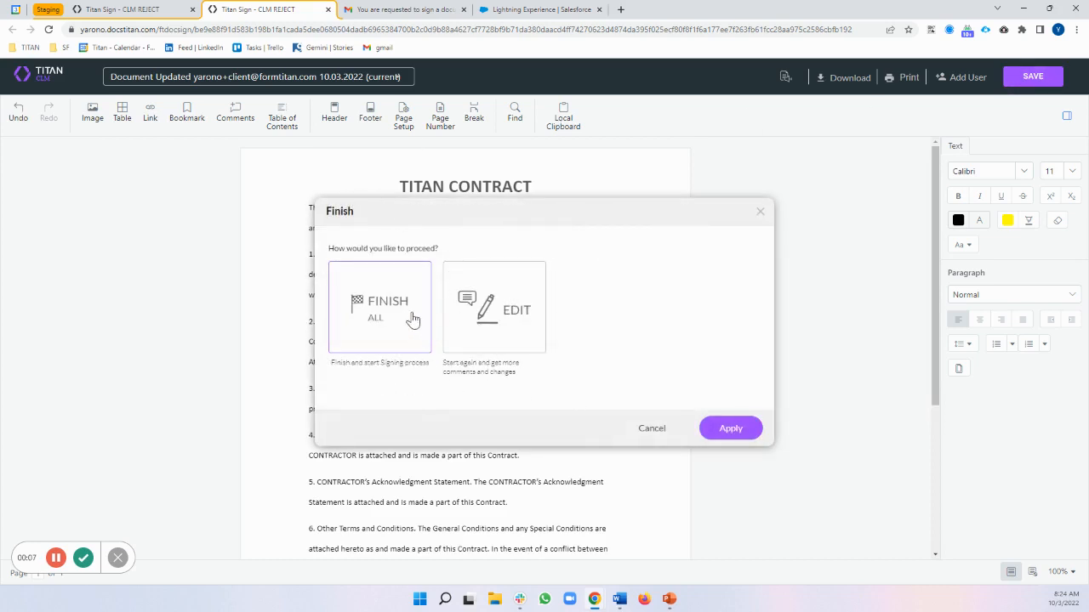
click(743, 428)
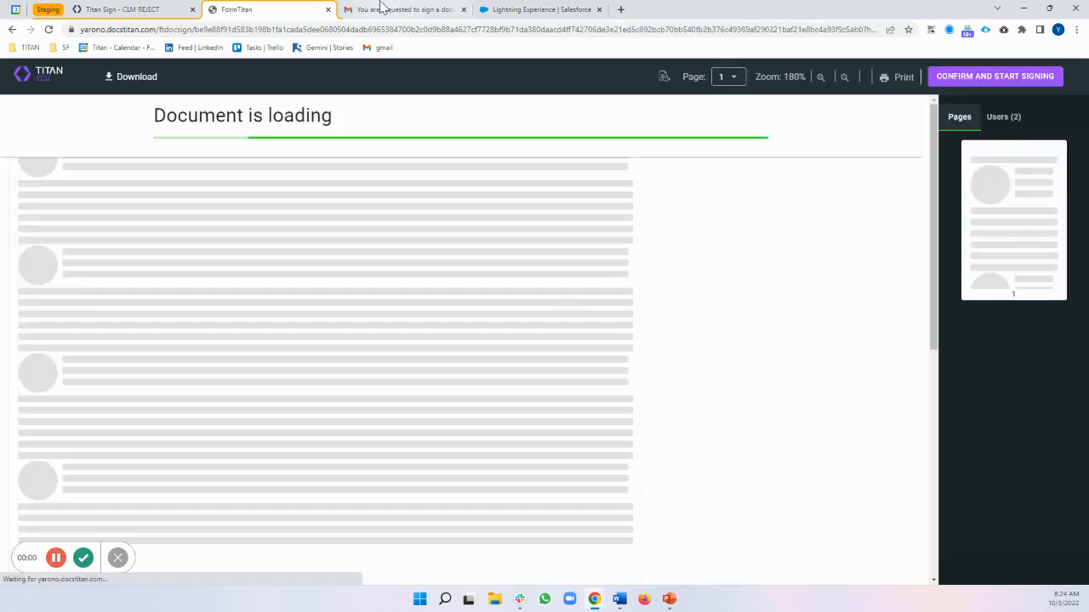
Step: Review the signature fields at the end of the contract, confirm and start signing, and close the document
scroll(548, 191, down, 15)
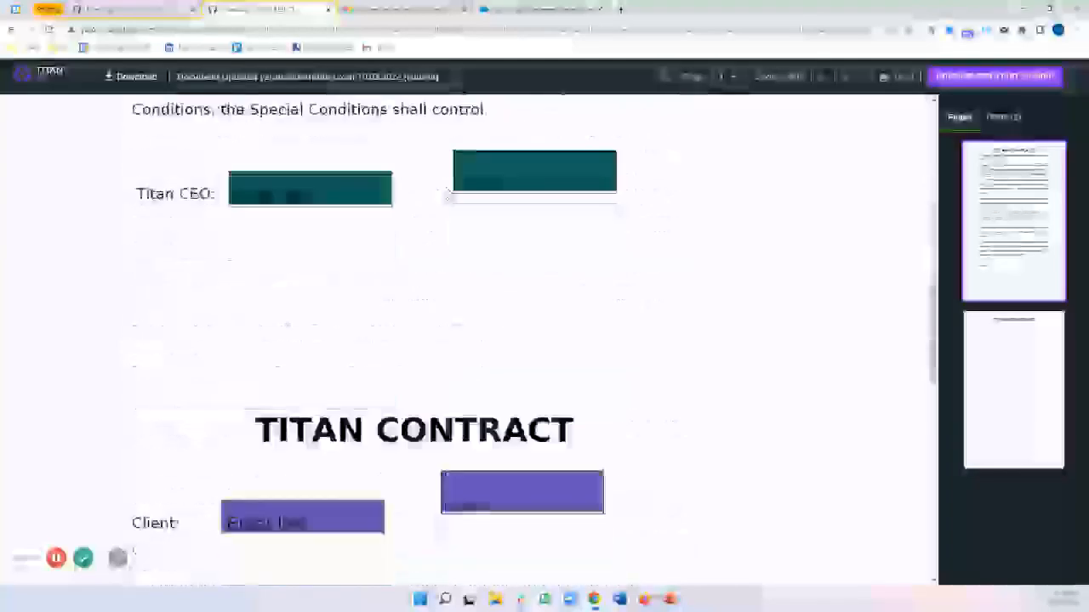
click(985, 78)
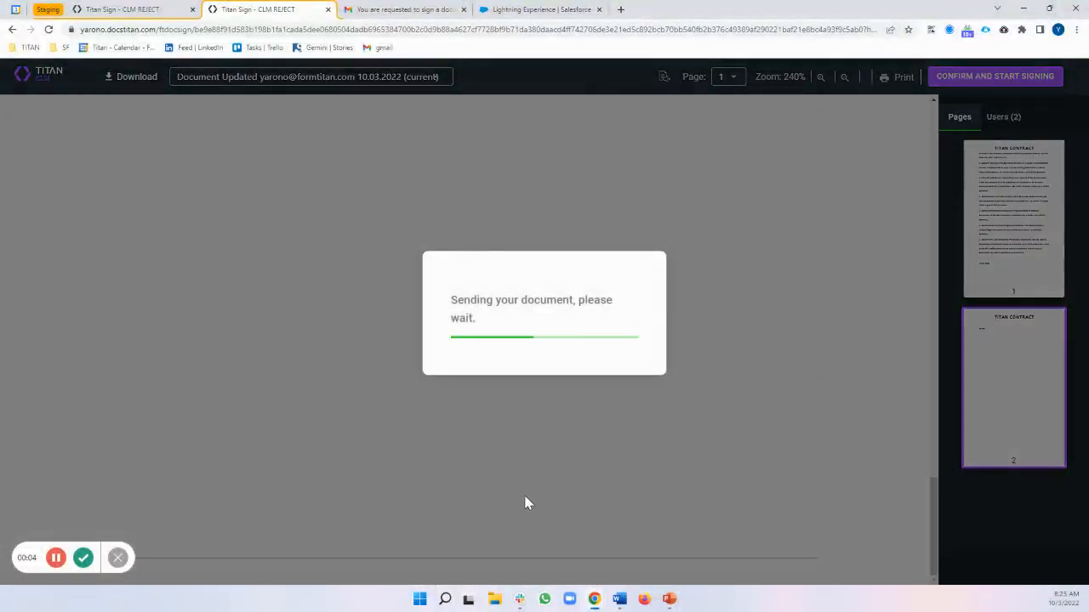
click(327, 9)
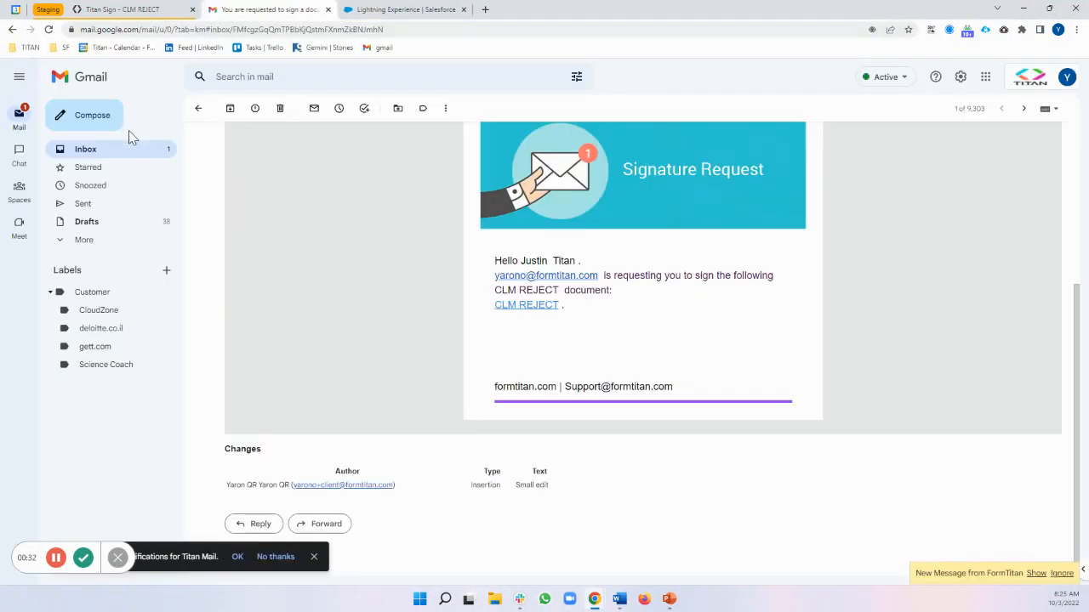
Step: Try to open the CLM REJECT link in the newly arrived Titan CLM email, and close the page
click(1037, 573)
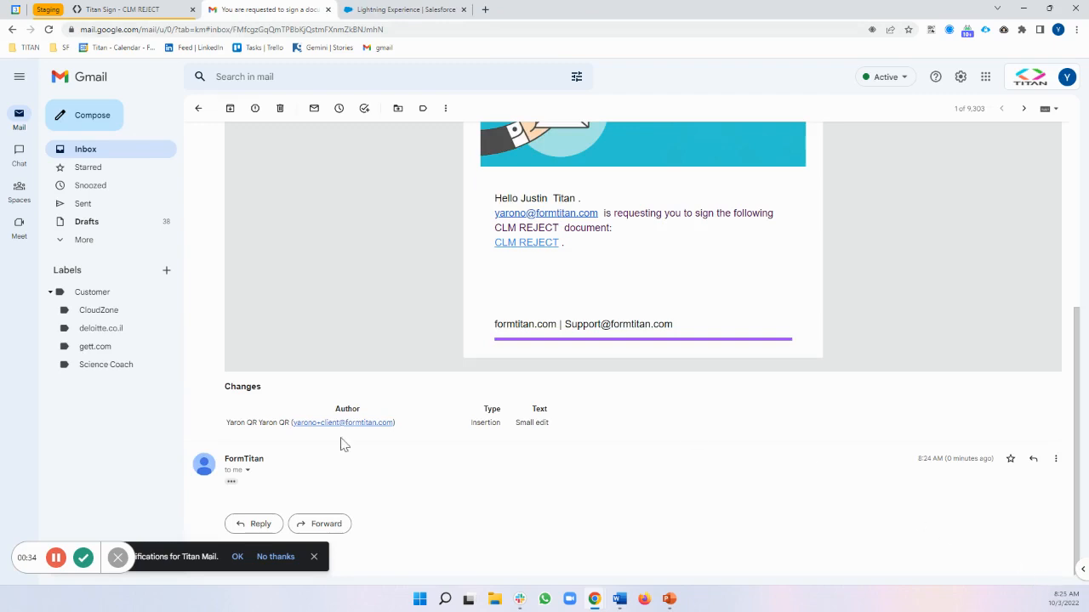
click(230, 482)
scroll(653, 414, down, 5)
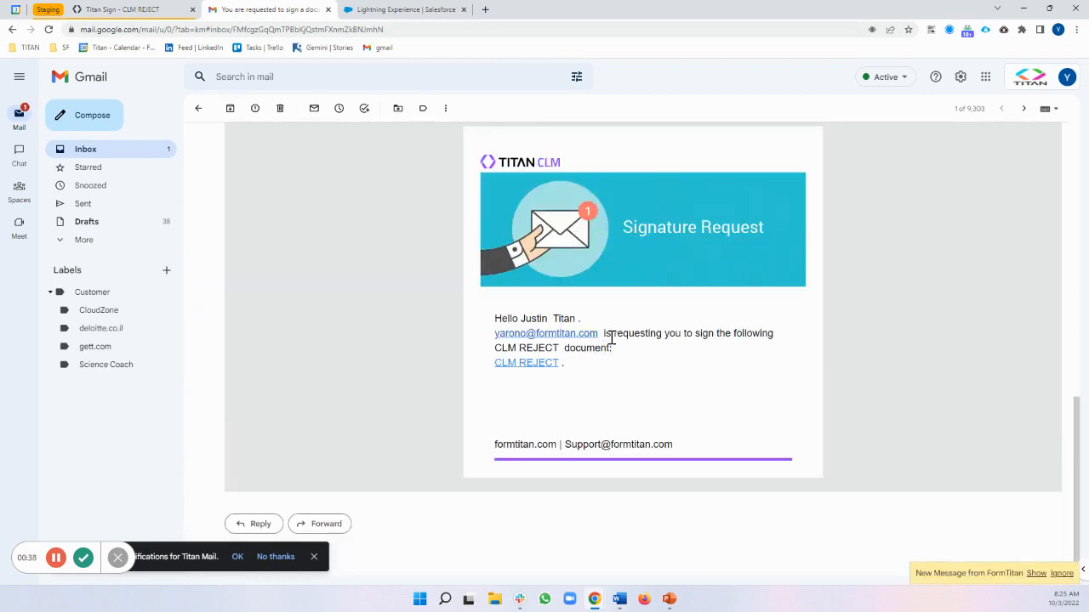
click(525, 371)
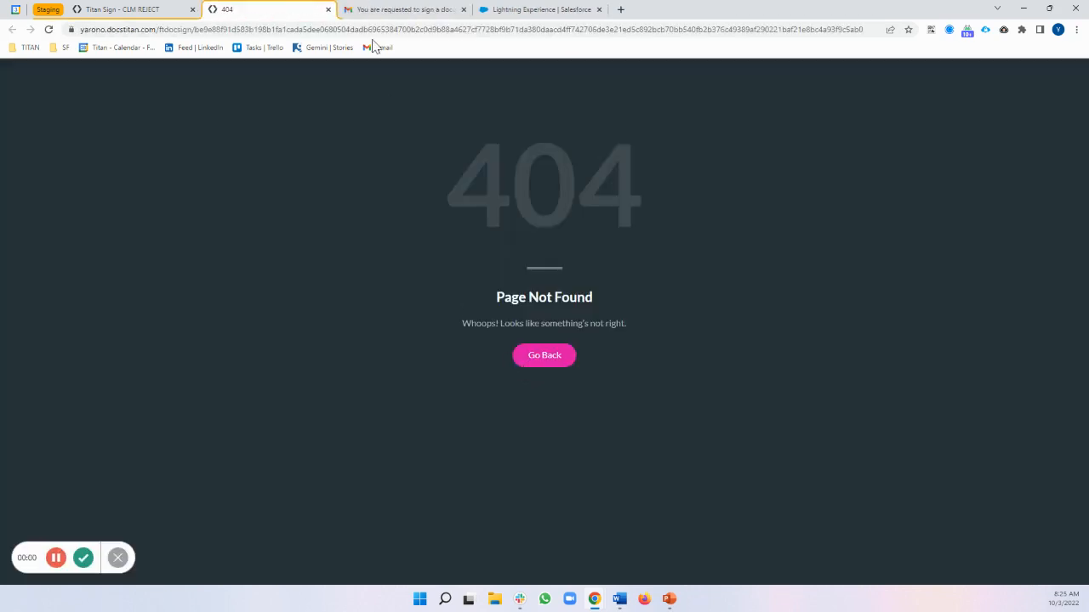
click(328, 9)
Step: Show the newest Titan Sign email in the conversation and open its CLM REJECT document for signing
click(1037, 575)
scroll(541, 387, down, 2)
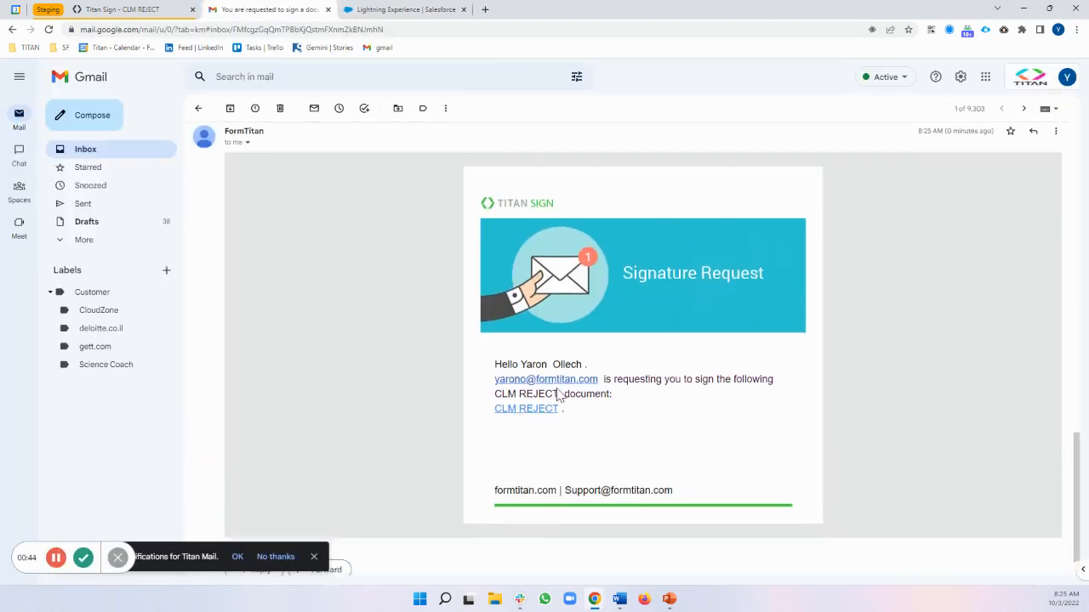
click(526, 367)
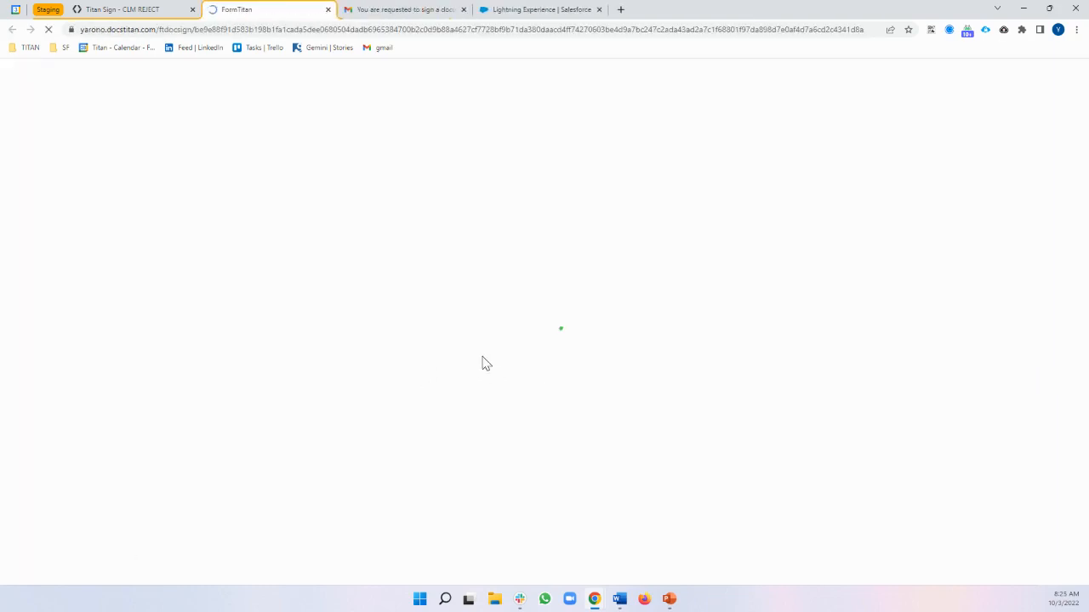
scroll(491, 289, down, 10)
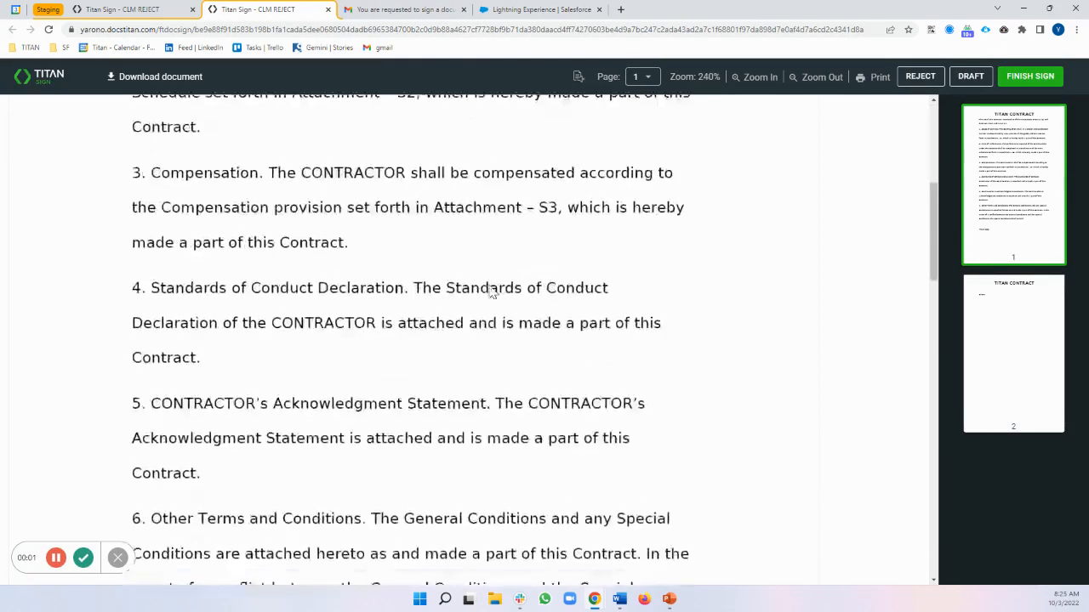
Step: Reject the signing of the contract with the reason "Contract was not what we discussed"
scroll(491, 286, up, 2)
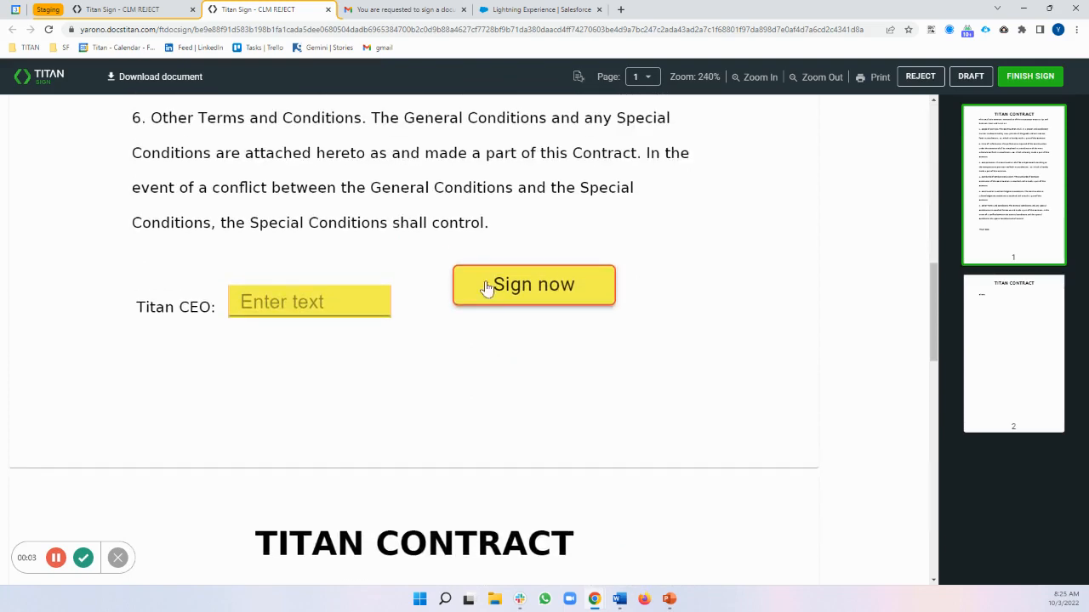
click(912, 80)
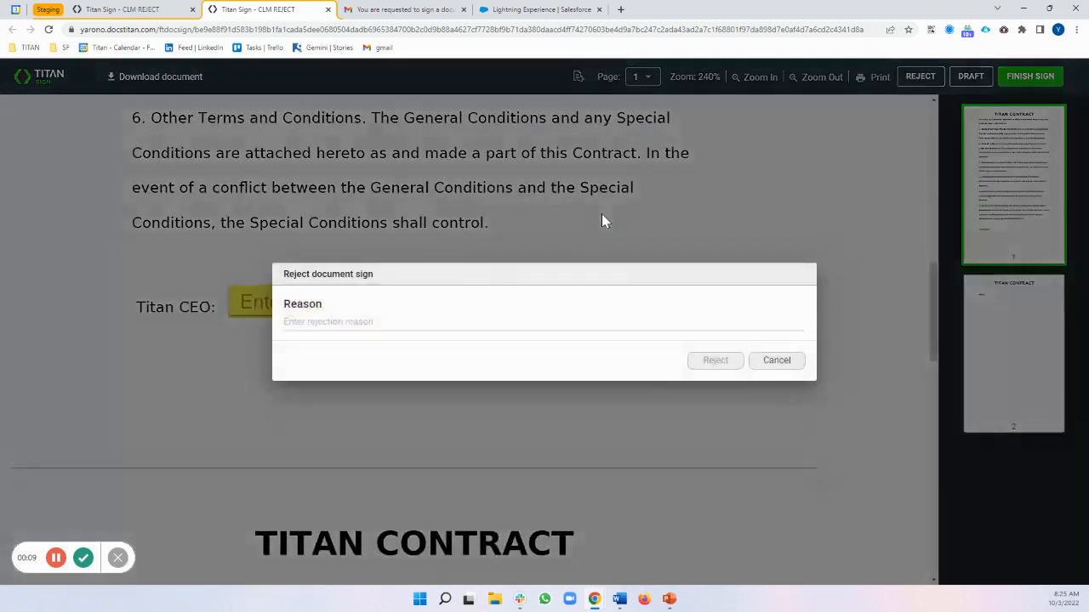
click(420, 325)
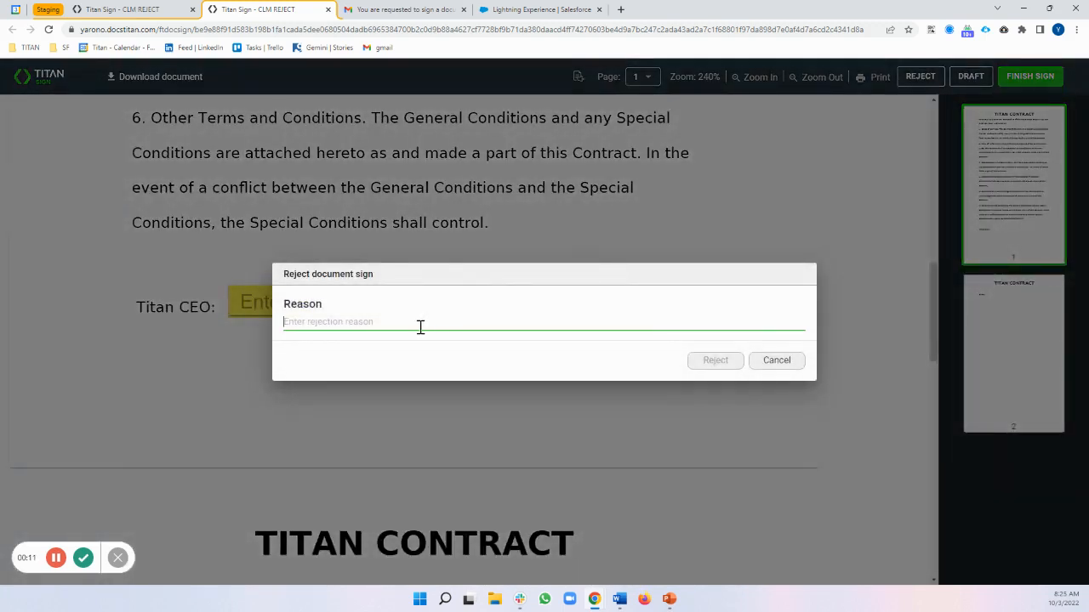
text(ct was not what we discussed)
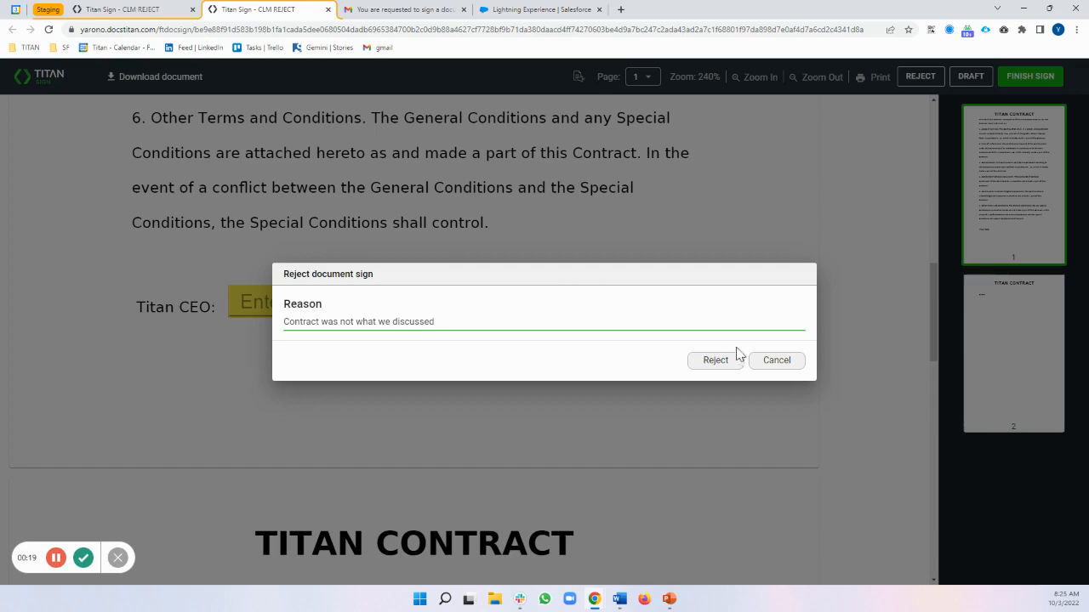
click(728, 367)
click(797, 361)
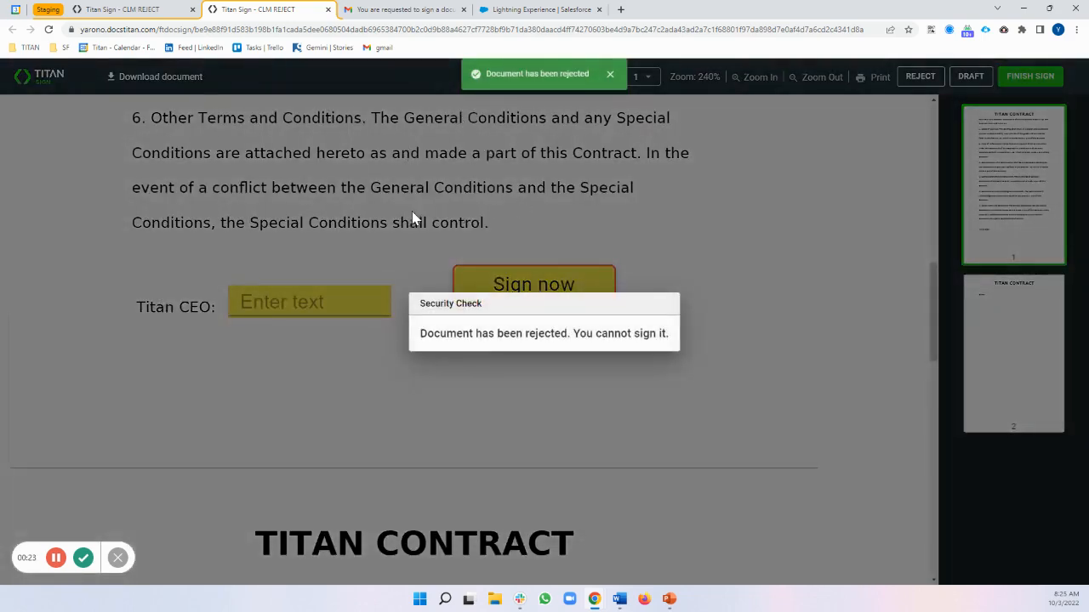
Step: Check the On Reject setting in the CLM REJECT template, and open the signing rejection email in the Gmail inbox
click(136, 9)
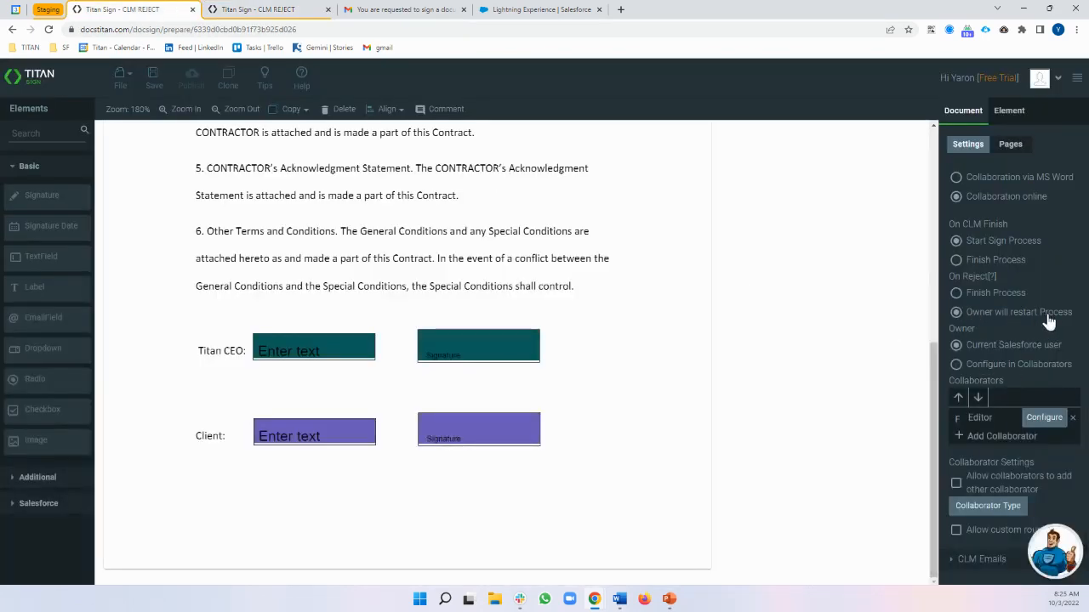
click(413, 10)
click(147, 162)
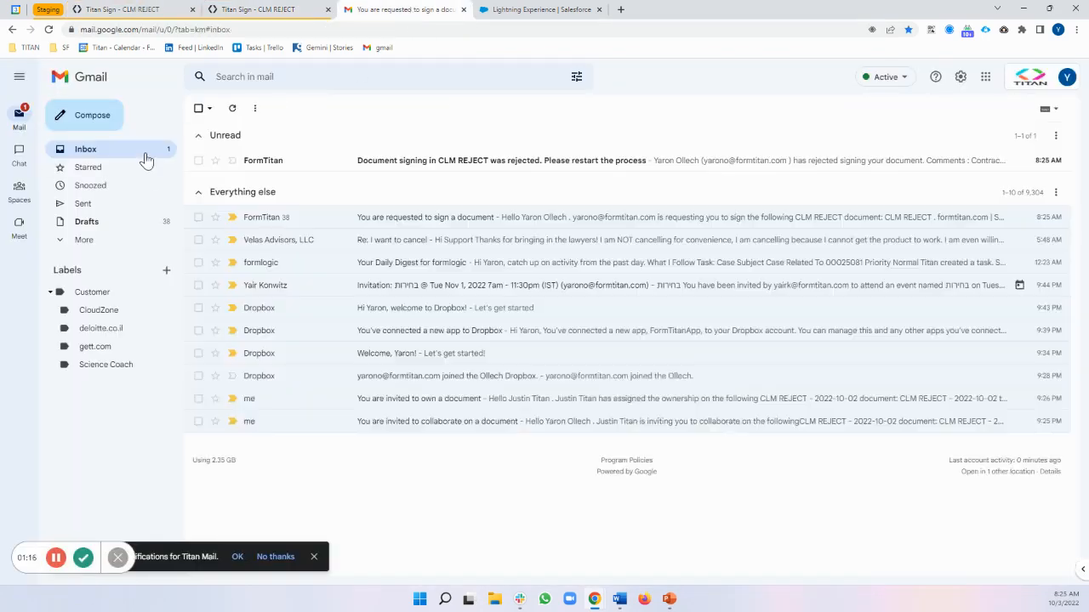
click(396, 163)
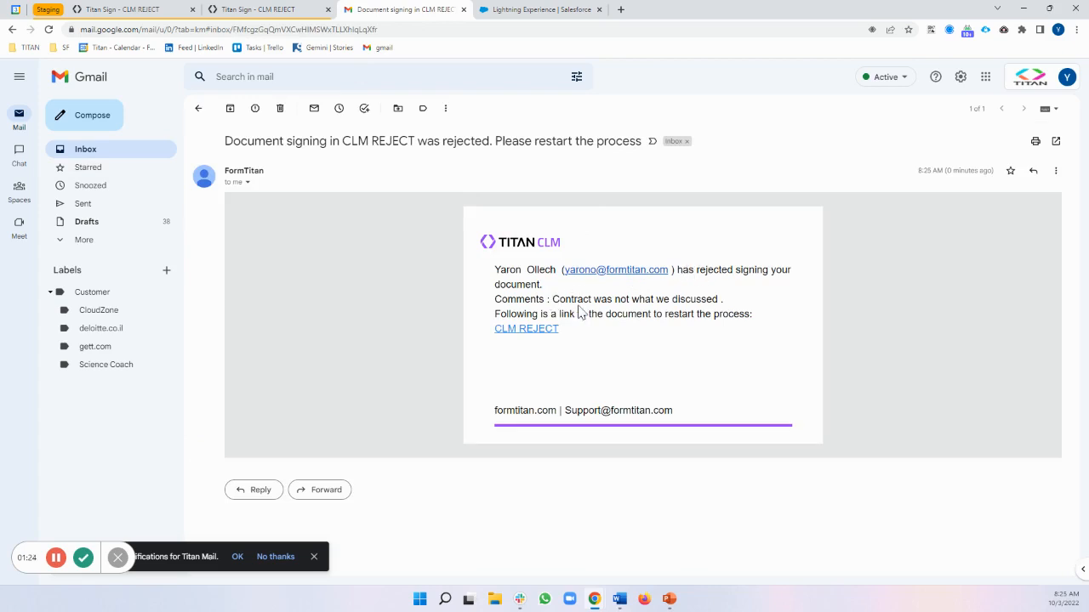
Step: Read the restart instructions in the rejection email and open its CLM REJECT document to restart the process
drag(549, 313, 768, 320)
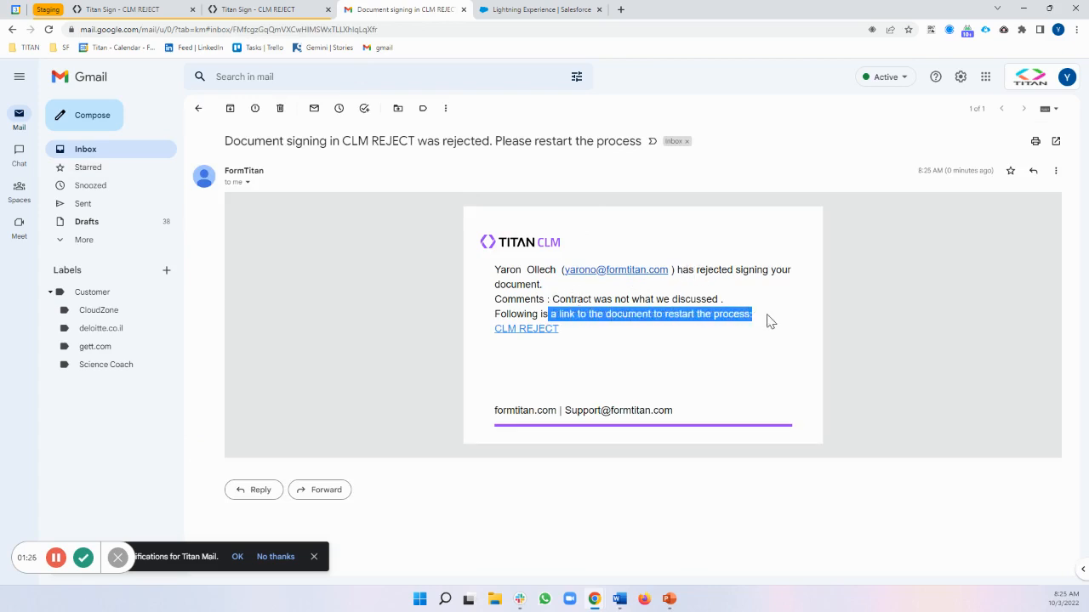
triple_click(511, 315)
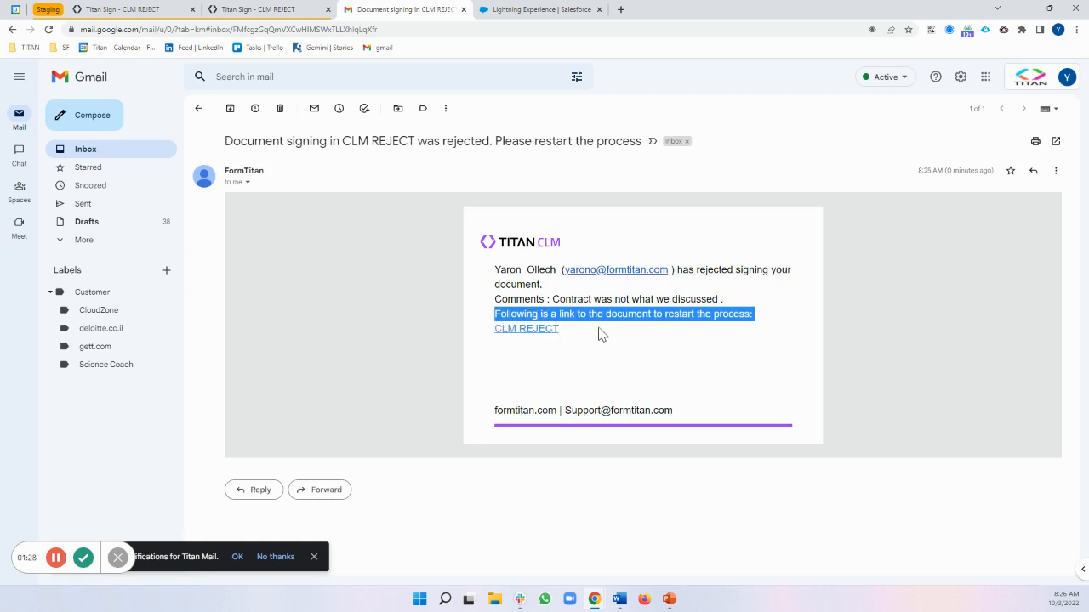
click(667, 338)
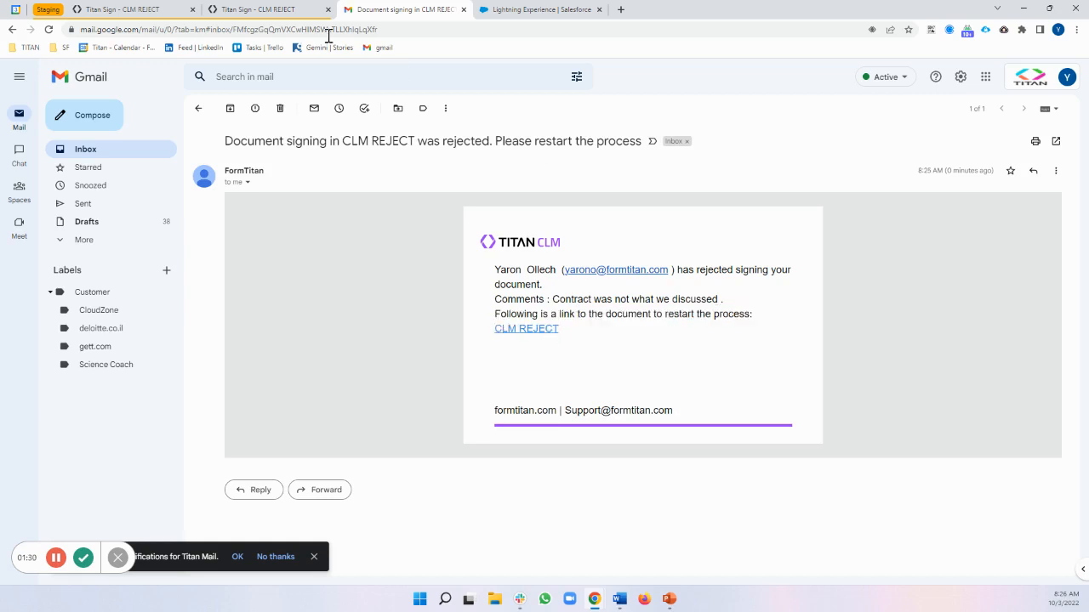
click(174, 8)
click(400, 8)
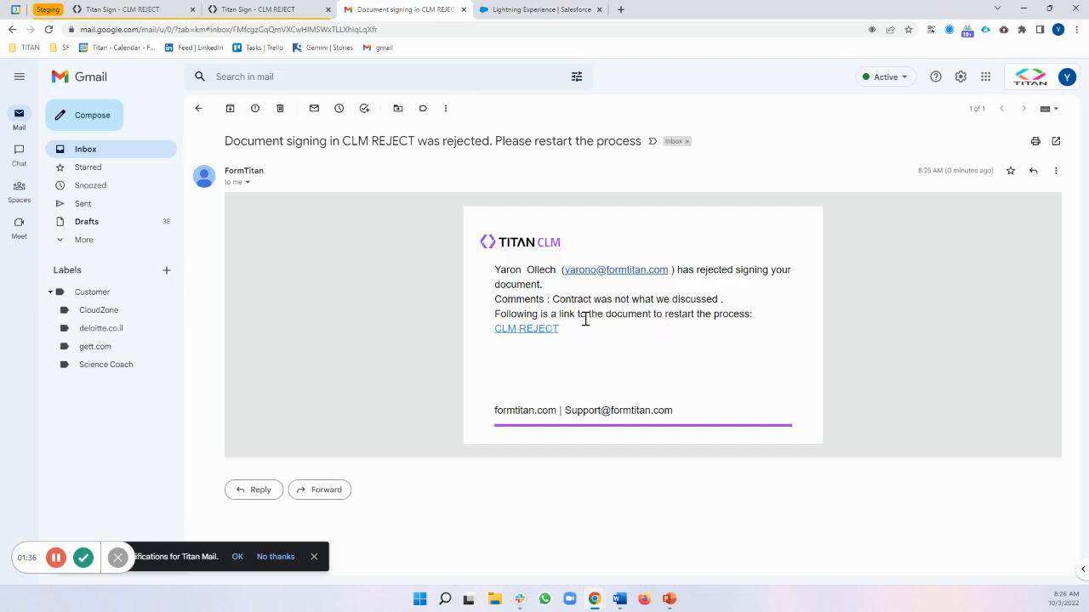
click(540, 330)
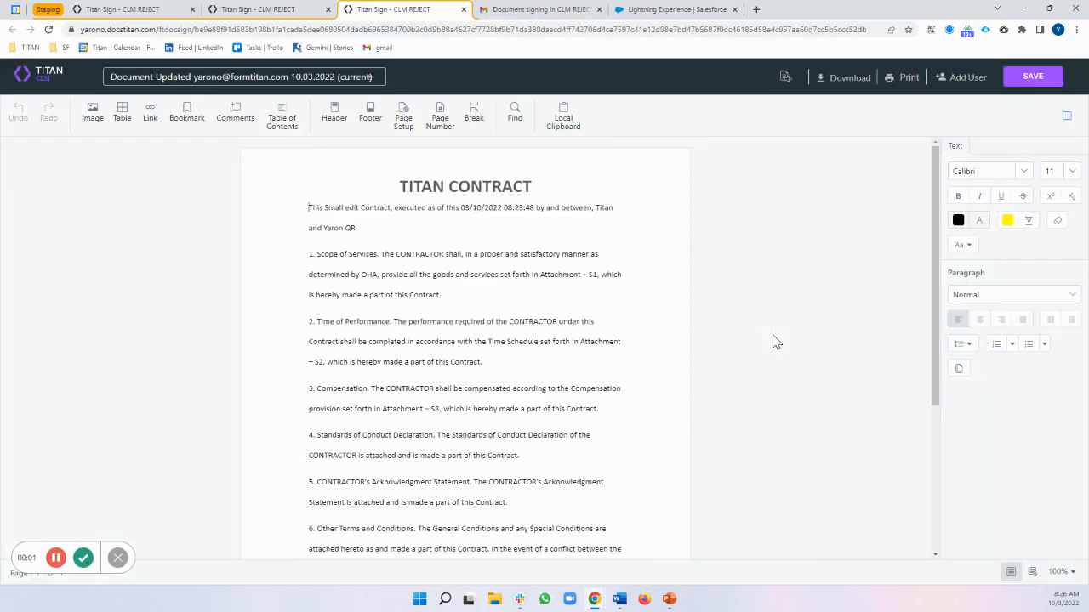
Step: Insert "Add new edits" at the start of the contract's opening paragraph and accept the tracked insertion
text(Add new)
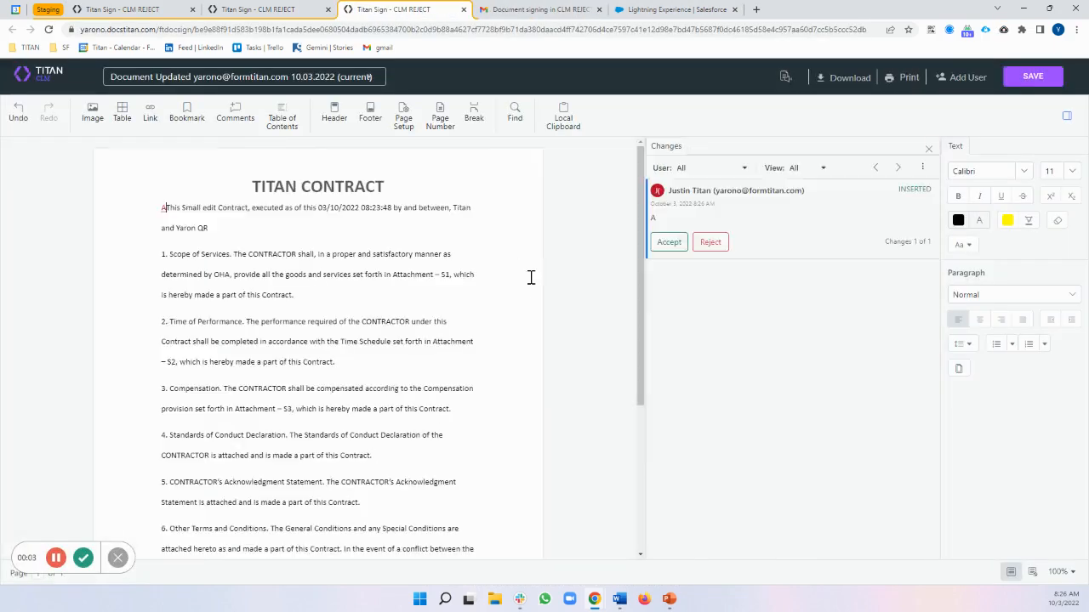
text( e)
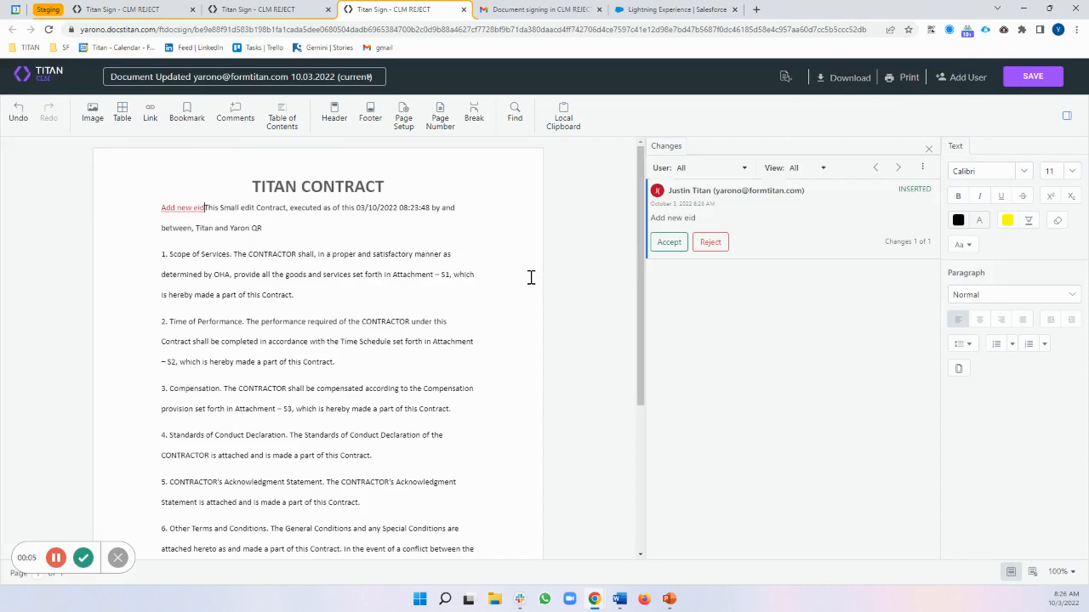
text(dite)
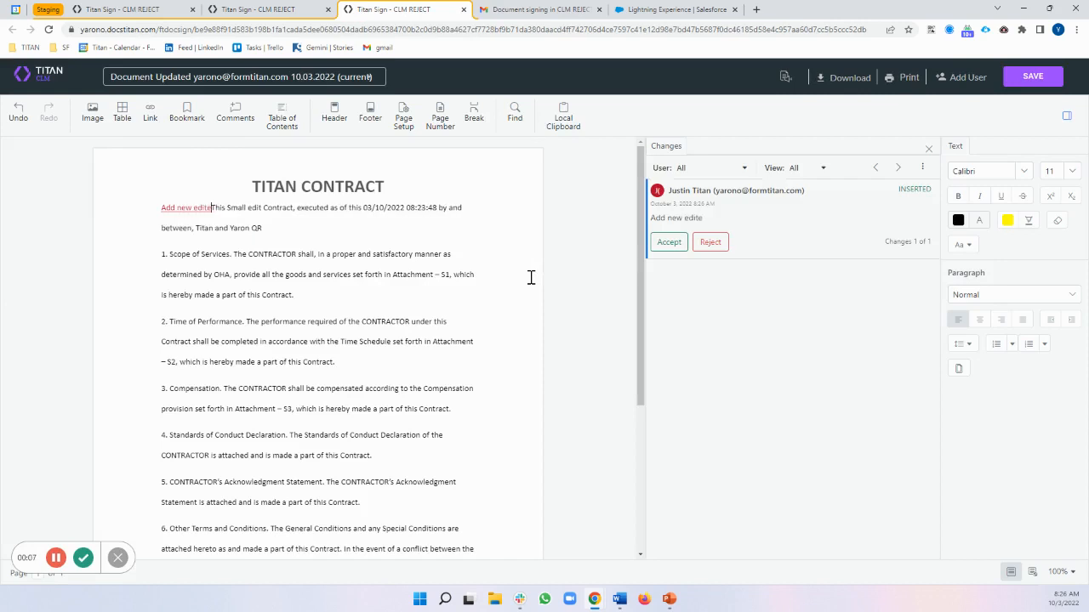
key(BackSpace)
key(BackSpace)
text(ts)
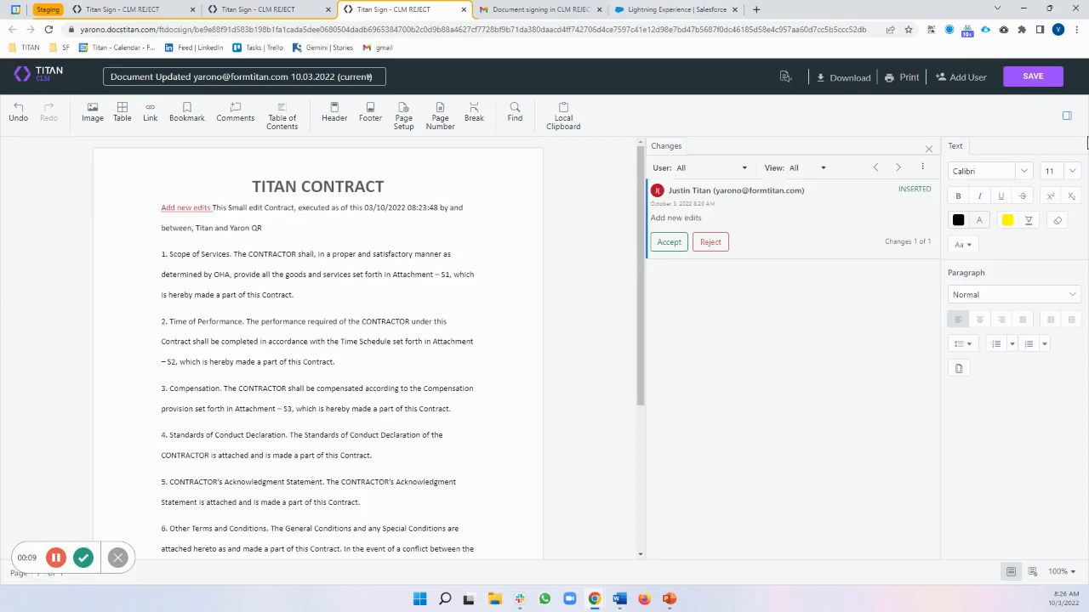
click(1024, 78)
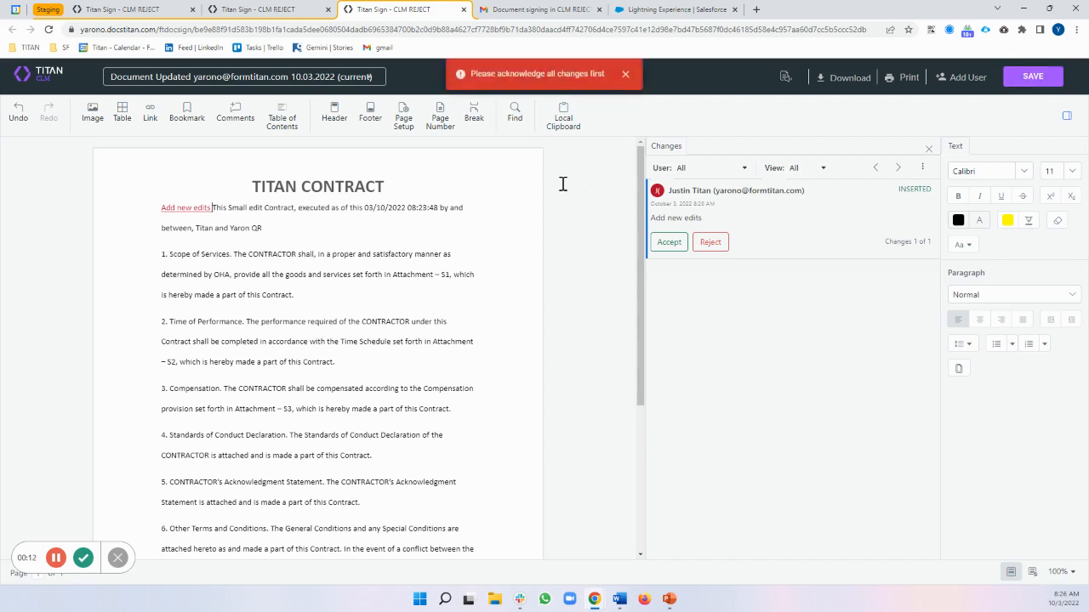
click(668, 242)
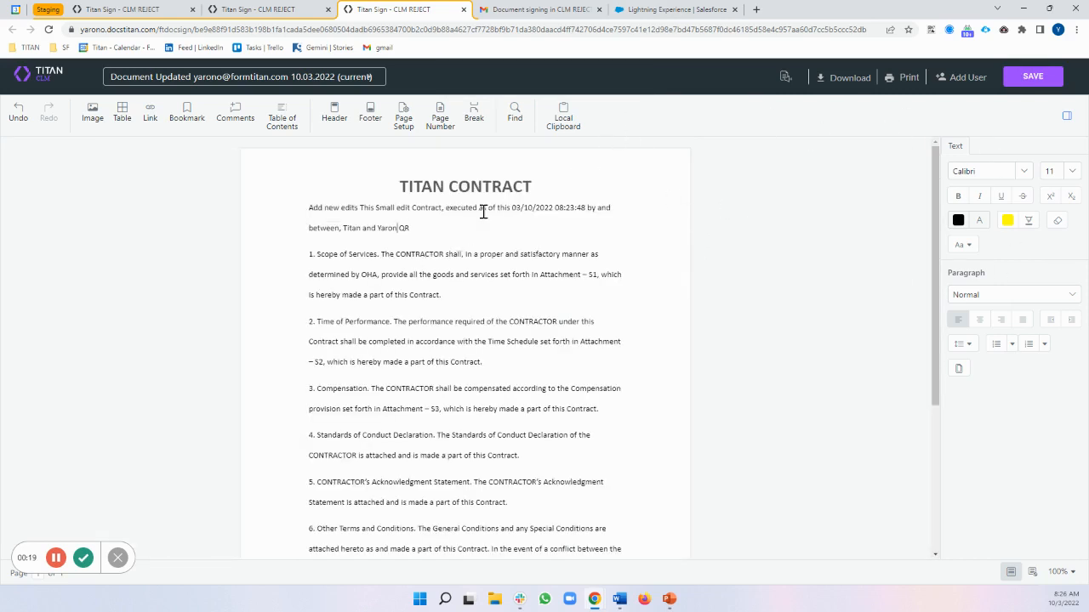
Step: Save the edited contract with the Finish All option, then confirm and start signing
click(1031, 81)
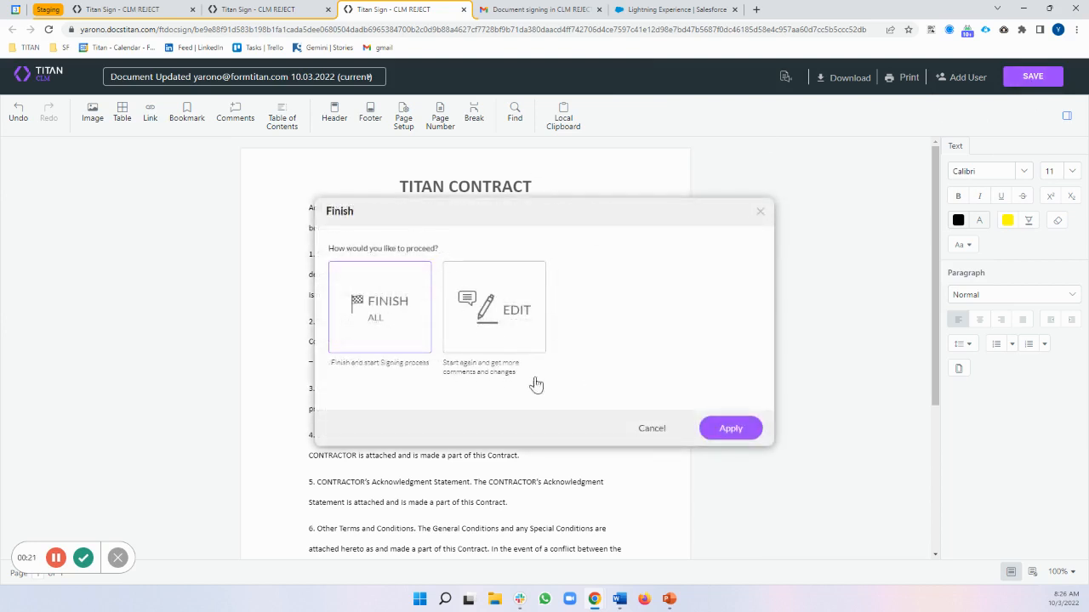
click(729, 430)
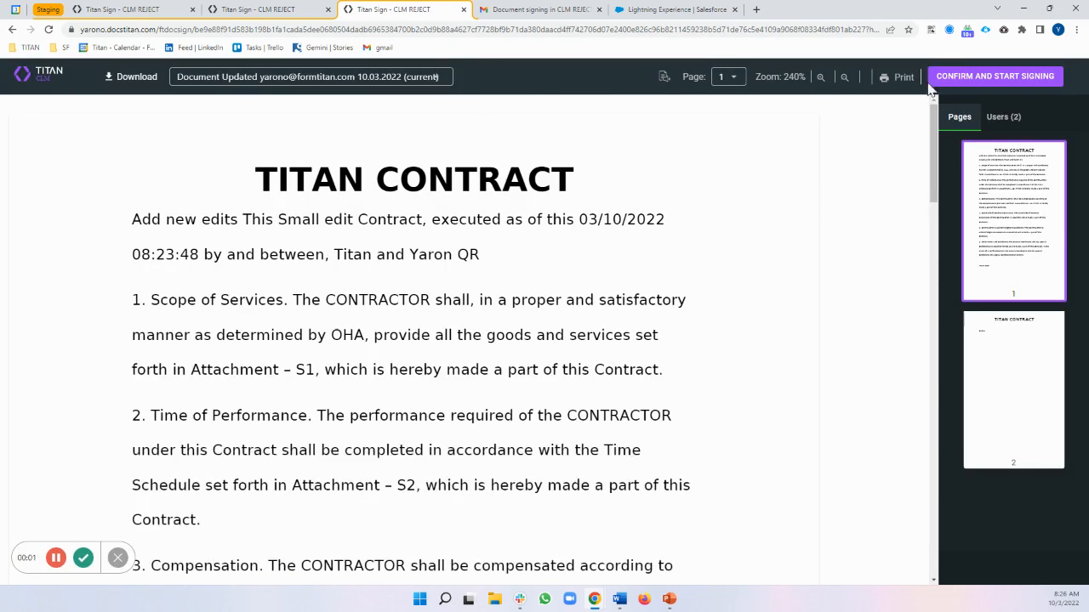
scroll(766, 293, down, 10)
click(995, 77)
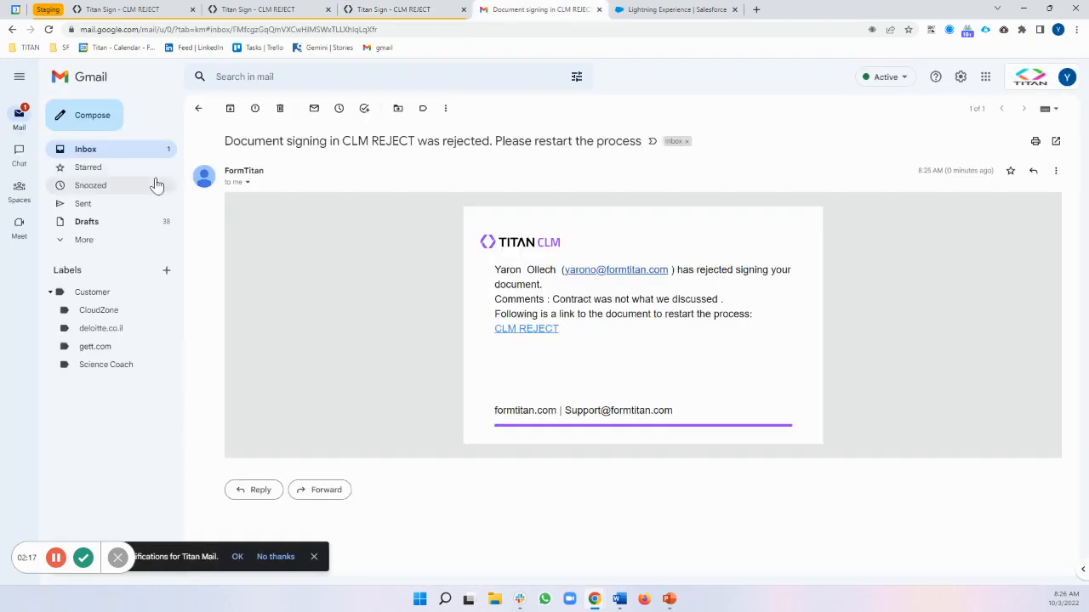
Step: Open the new Titan CLM signature request email, try to open its CLM REJECT link, and close the page
click(116, 153)
click(494, 163)
scroll(587, 322, down, 3)
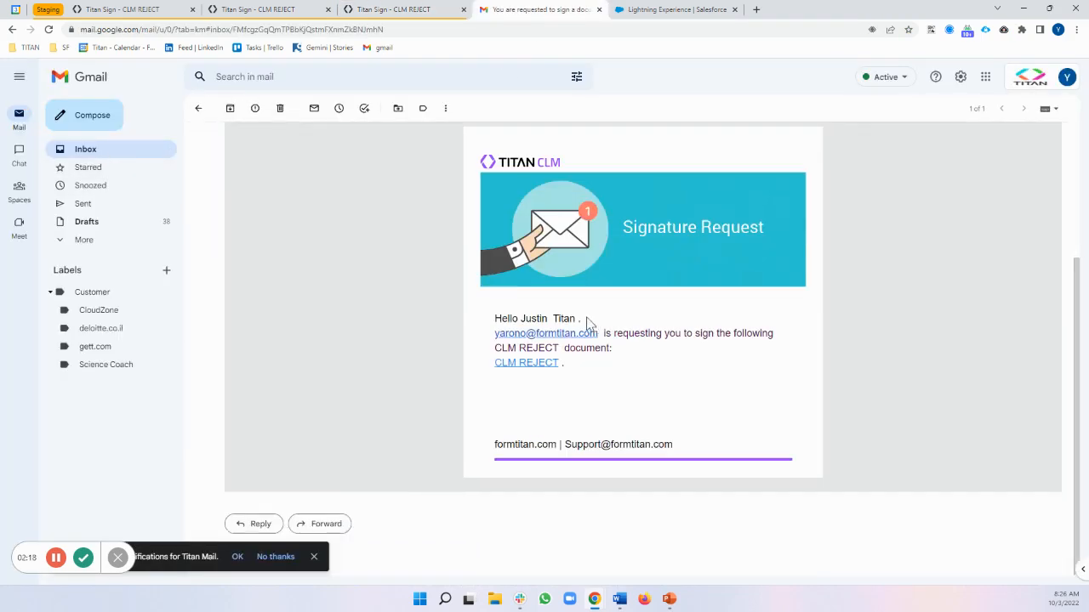
click(519, 364)
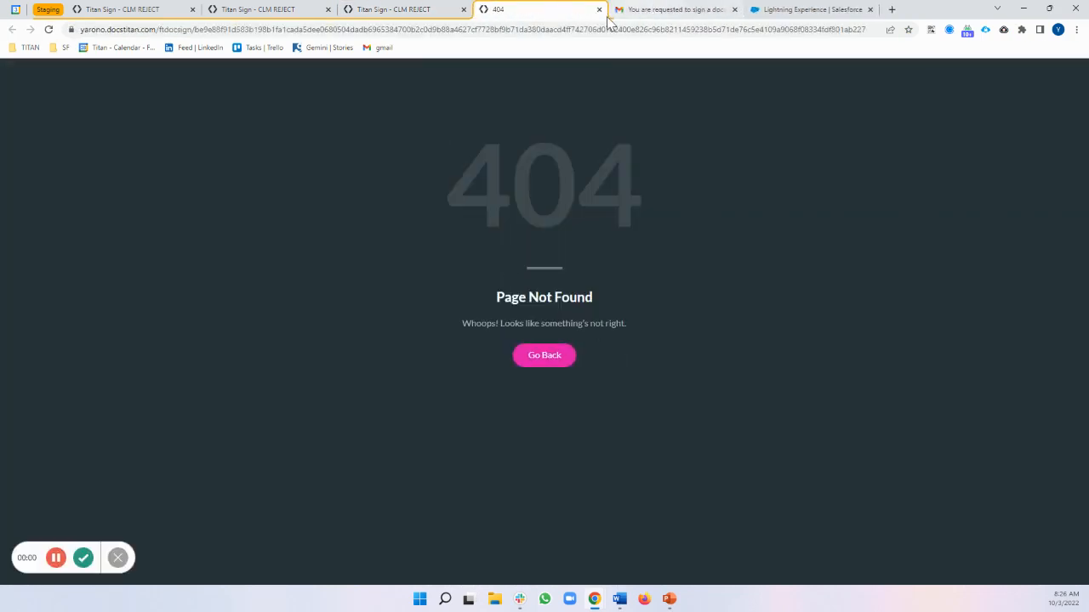
click(599, 10)
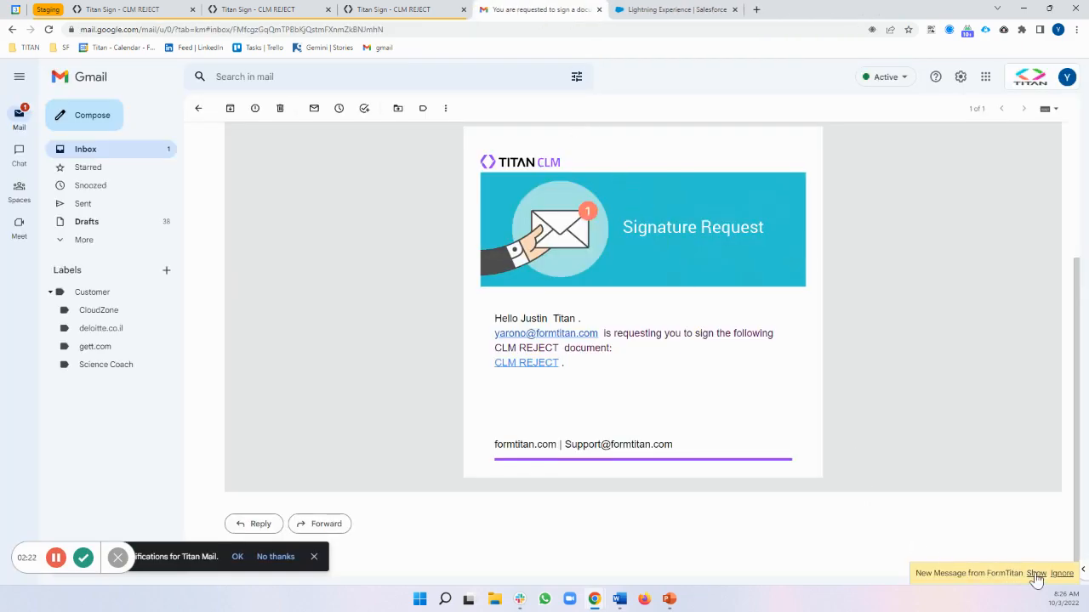
Step: Show the new FormTitan message in the conversation and open its CLM REJECT document for signing
click(1036, 573)
scroll(615, 307, down, 2)
click(525, 365)
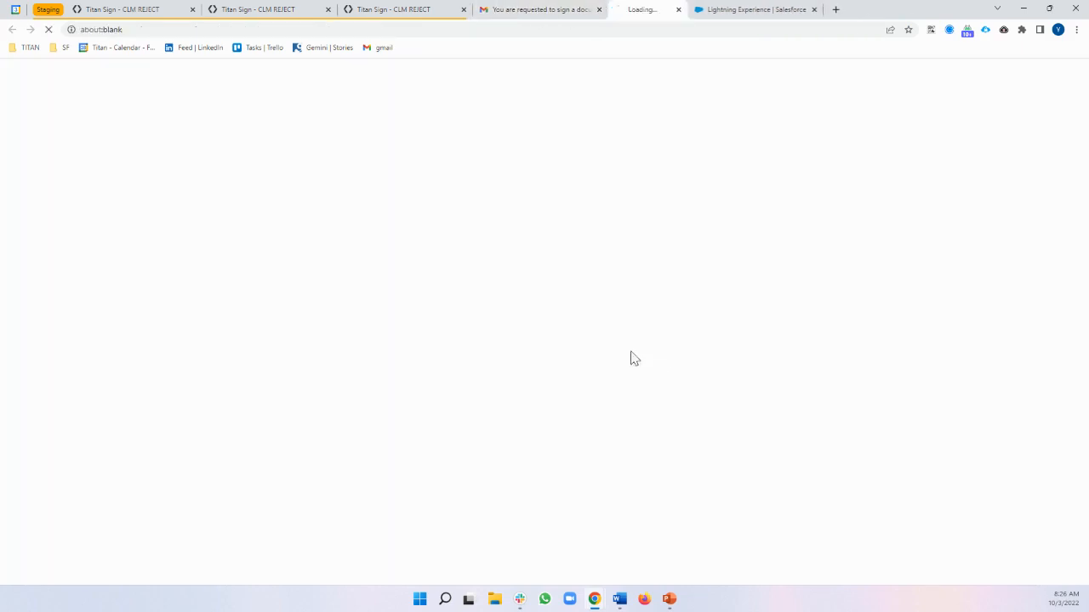
Step: Fill the Titan CEO text field with "Signer 1", sign with the saved smiley-face signature, and finish signing
scroll(438, 302, down, 12)
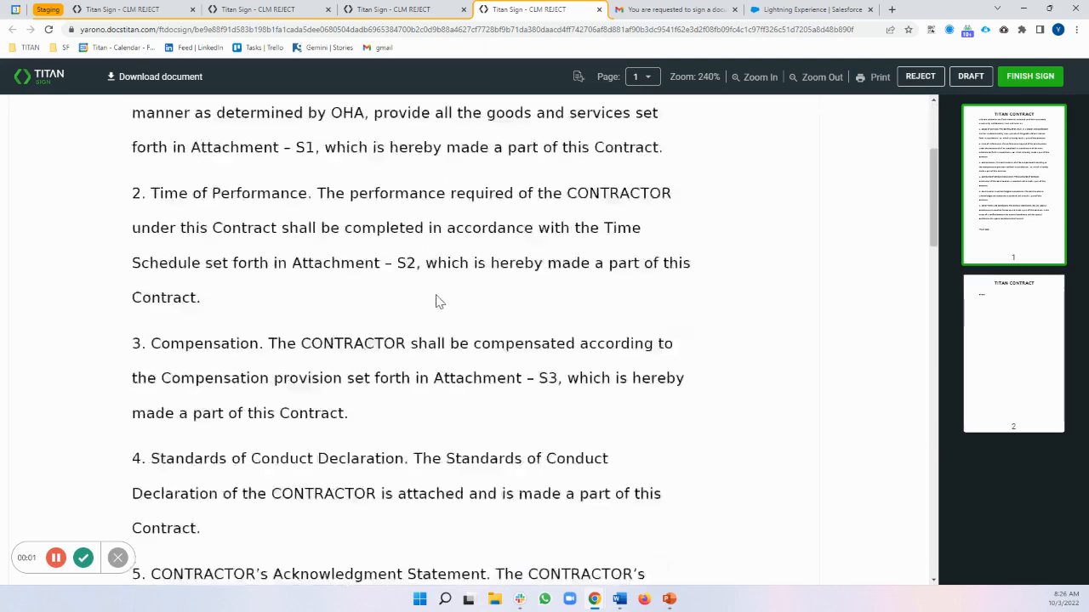
scroll(443, 299, up, 2)
click(295, 243)
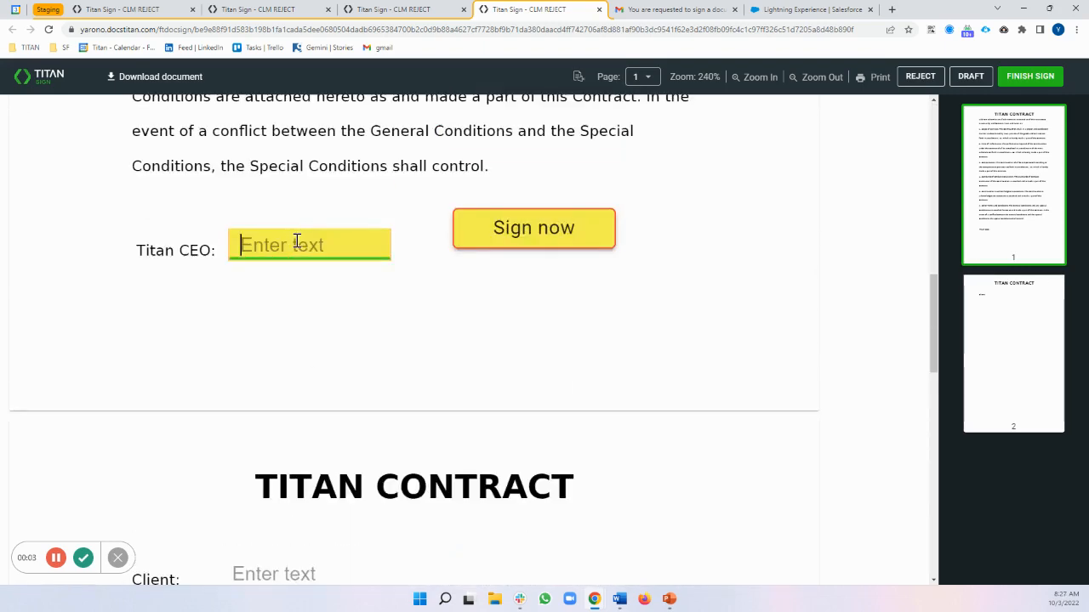
text(Signer 1)
click(534, 228)
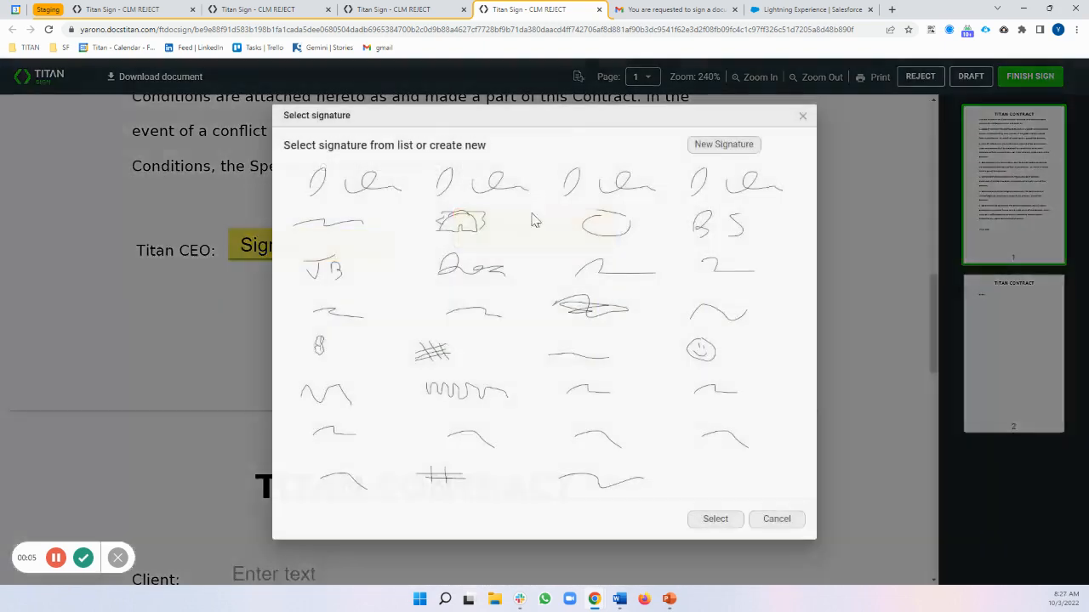
click(700, 348)
click(723, 519)
click(1025, 78)
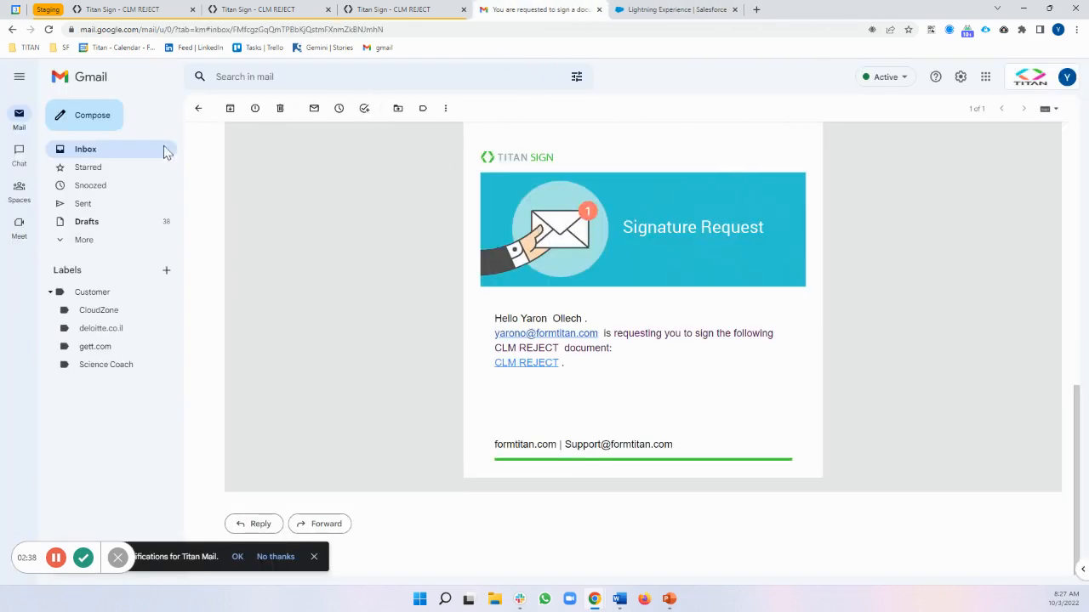
Step: View the signing thank-you email and the document-signed notification email for CLM REJECT in the inbox
click(141, 151)
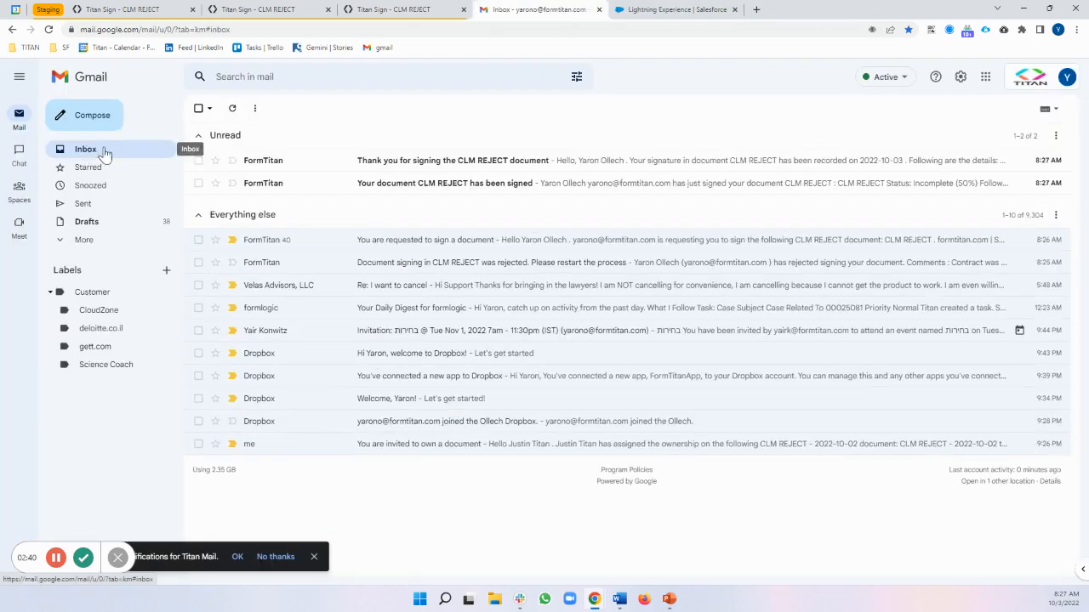
click(406, 184)
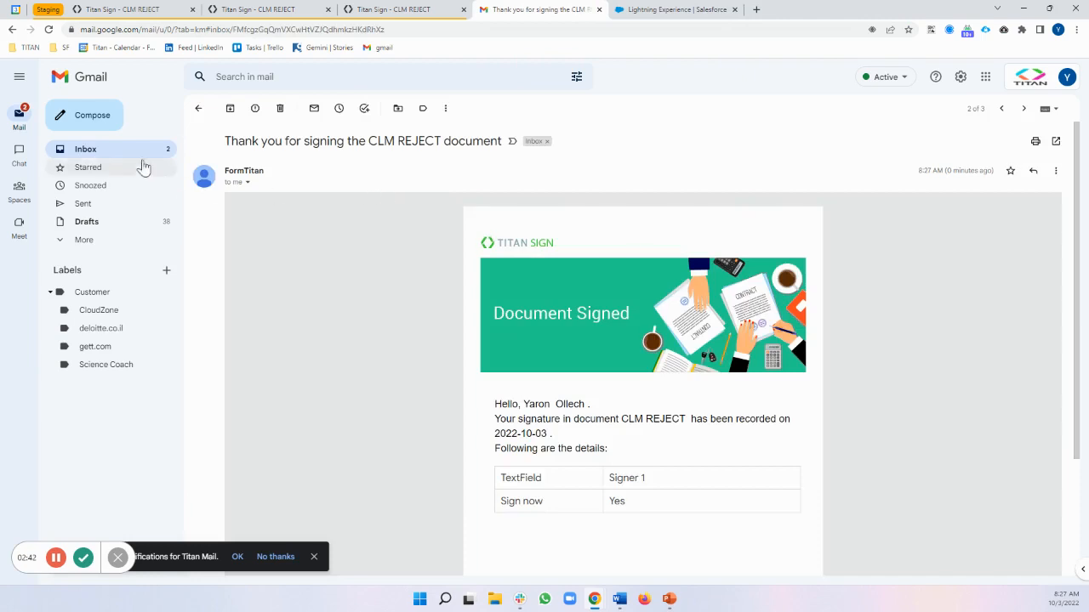
click(141, 150)
click(459, 185)
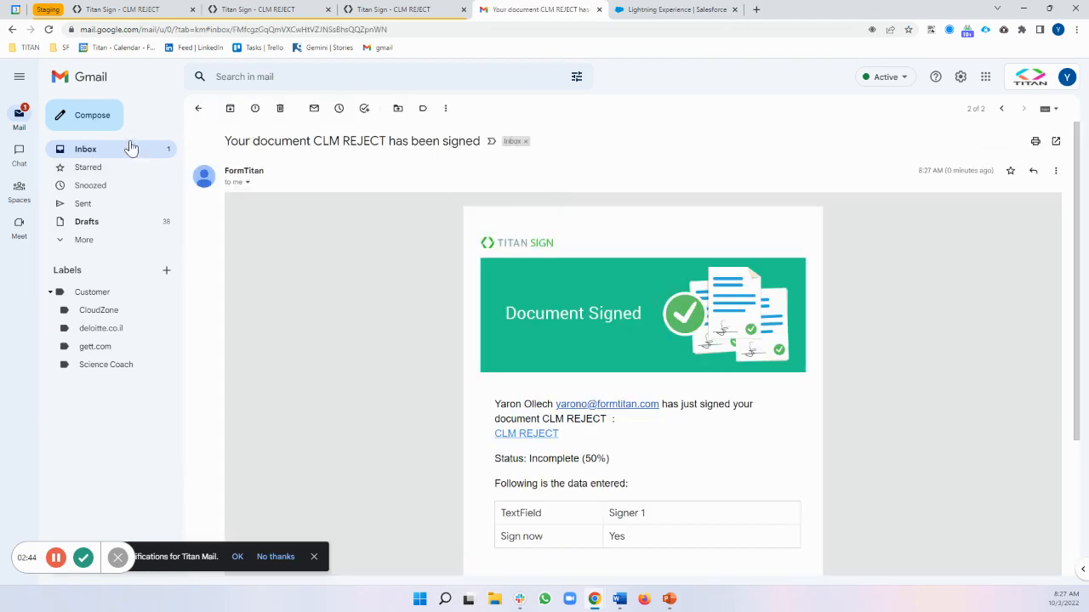
Step: Open the client's signature request email from the inbox and open its CLM REJECT document for signing
click(99, 150)
click(480, 160)
scroll(592, 255, down, 2)
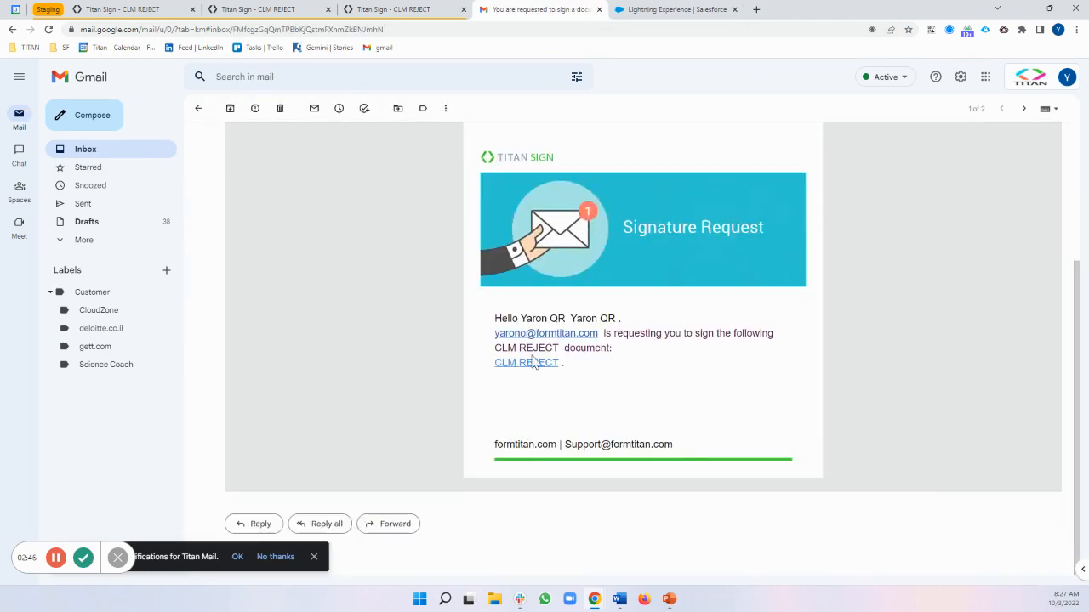
click(527, 362)
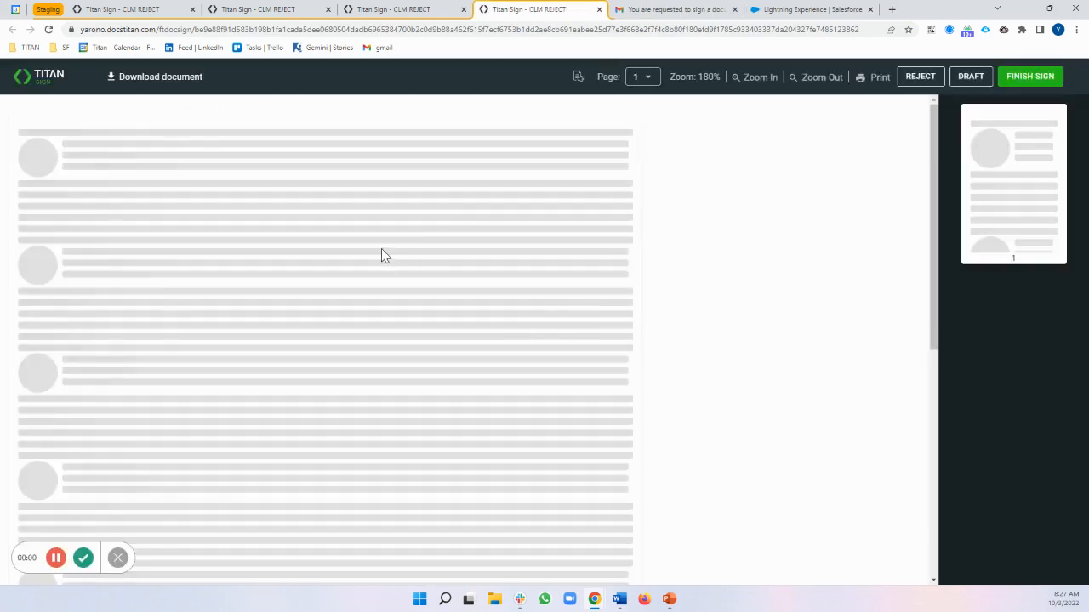
Step: Fill the Client text field on the contract's second page with "Signer 2"
scroll(340, 323, down, 15)
scroll(336, 347, up, 3)
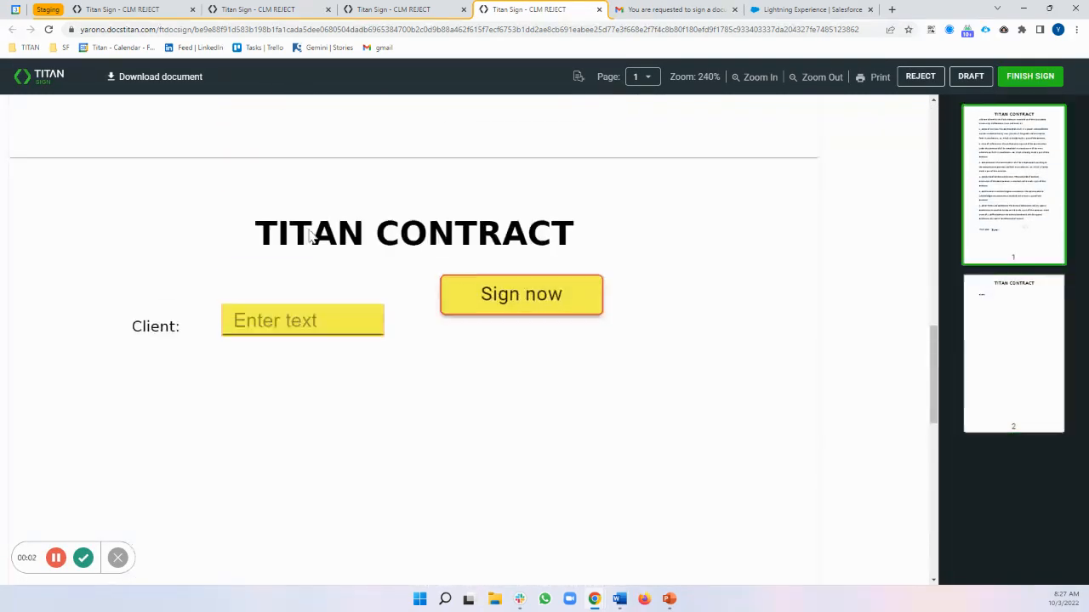
click(257, 343)
text(Signer 2)
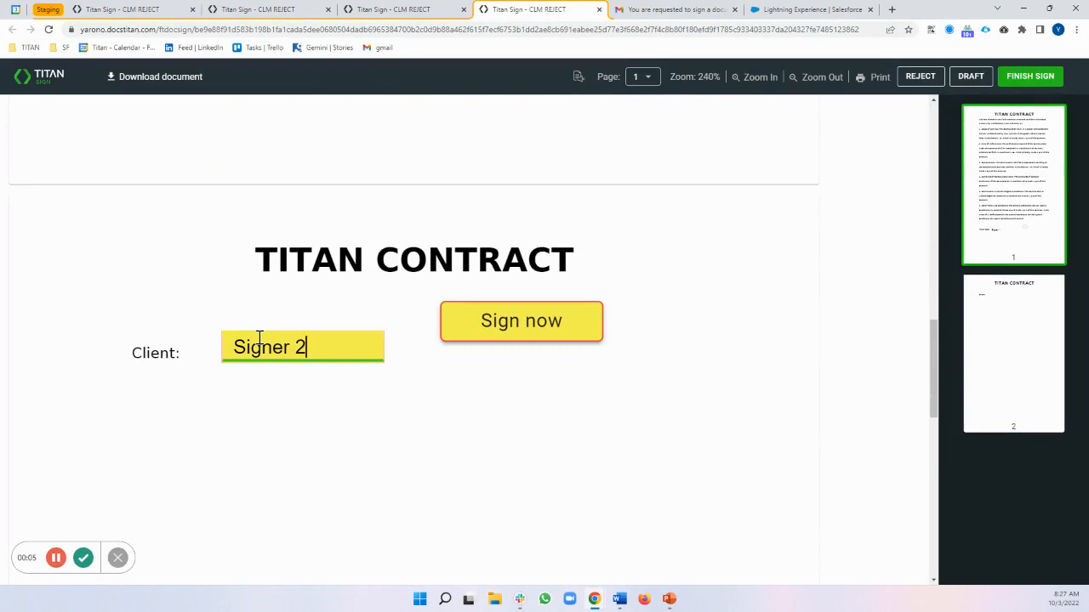
Step: Sign the Client signature field with the saved dense scribble signature in the fourth row and finish signing the document
click(452, 346)
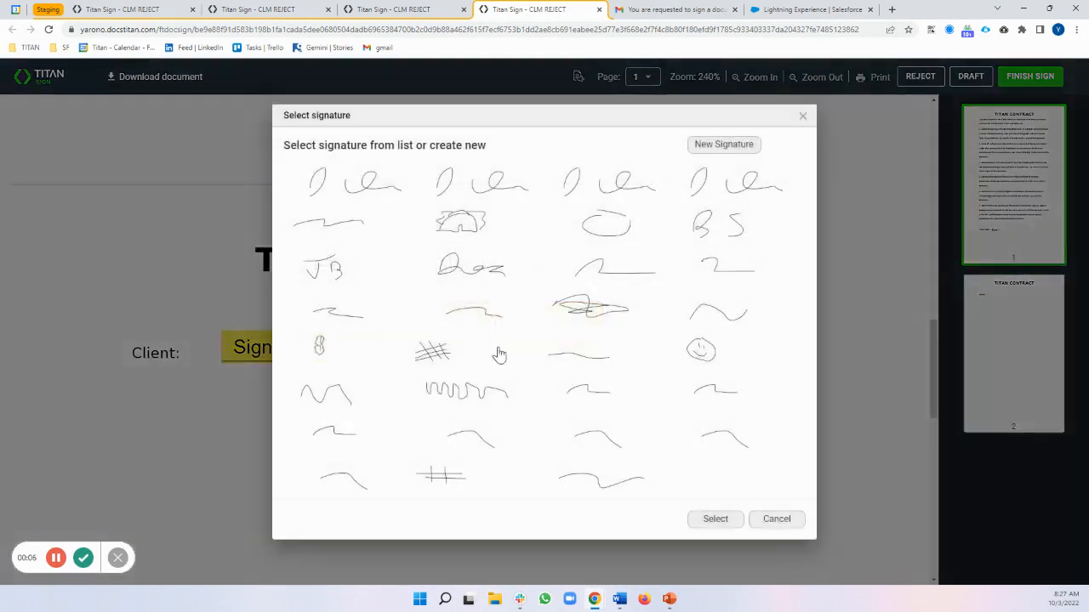
click(619, 316)
click(702, 519)
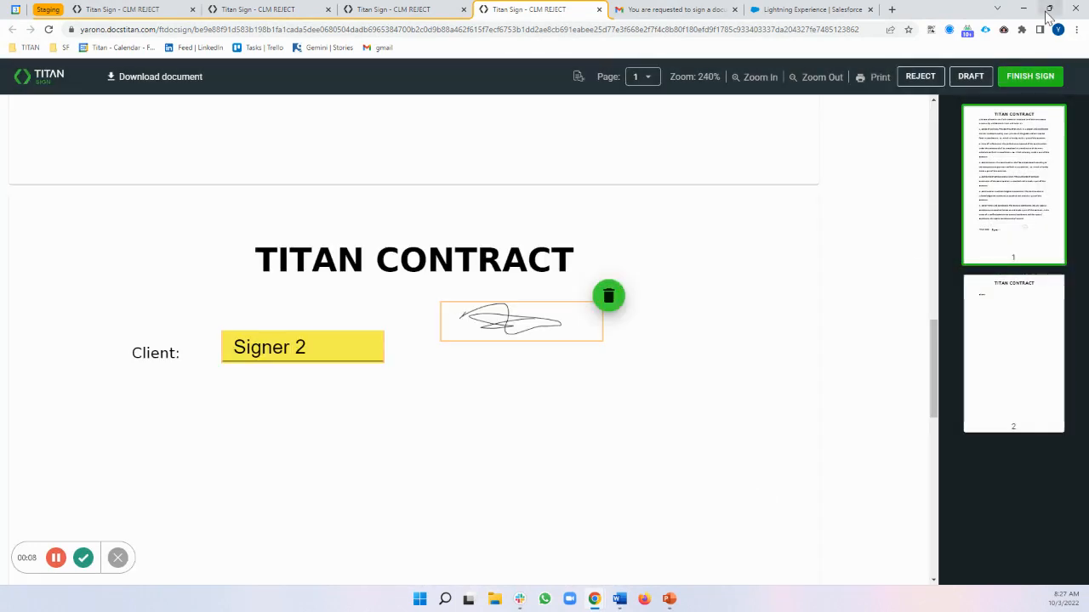
click(1041, 77)
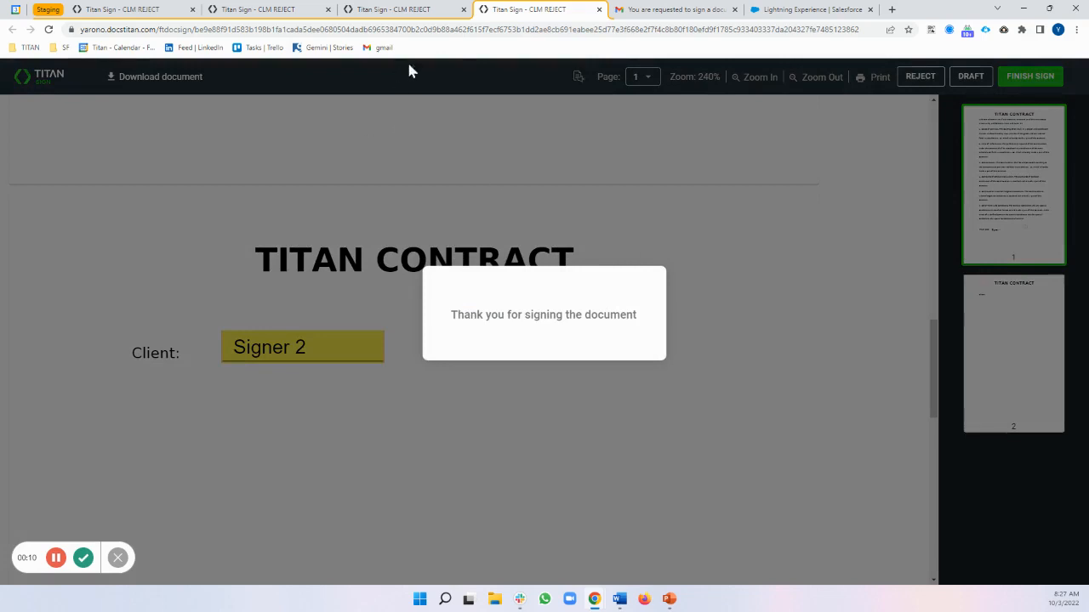
Step: Return to the Gmail inbox and view the client's thank-you email for signing the CLM REJECT document
click(646, 10)
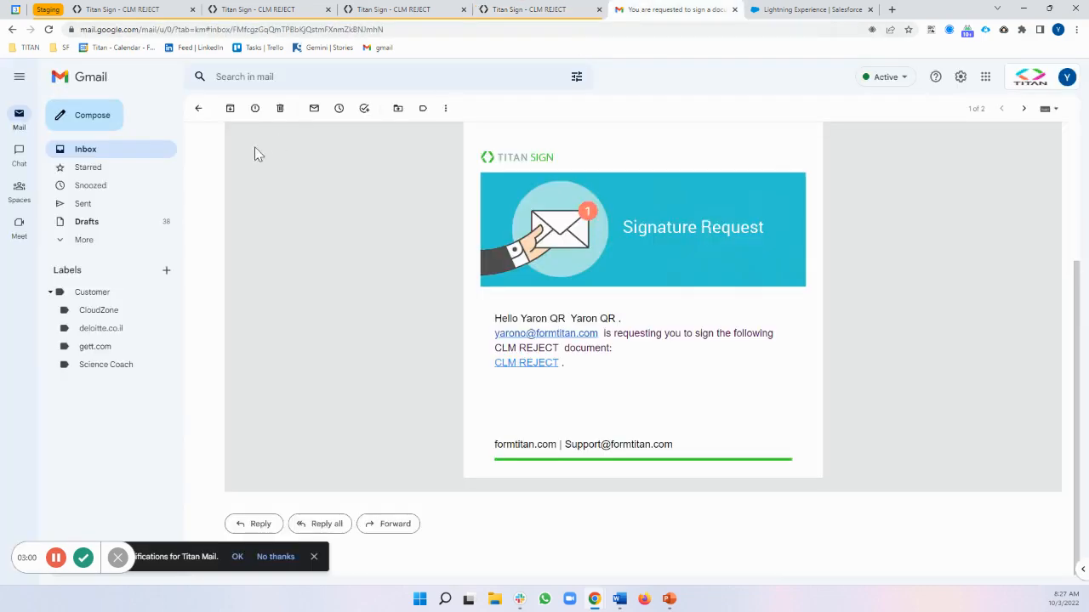
click(140, 156)
click(418, 168)
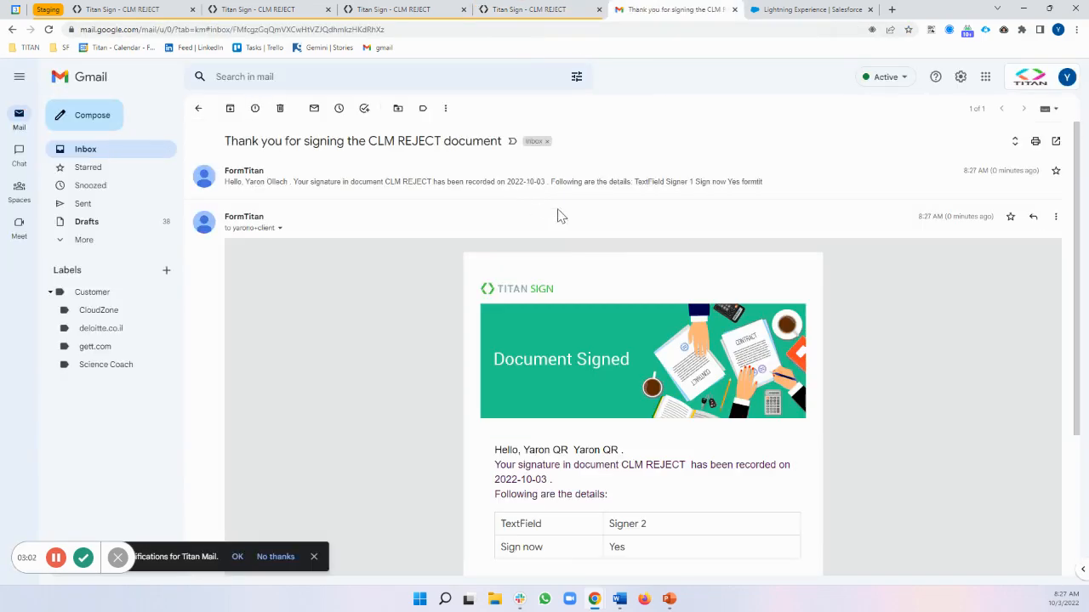
scroll(559, 217, down, 3)
Step: View the SignedDocument.pdf attached to the CLM REJECT signing-process-completed email and return to the CLM REJECT template editor
click(157, 154)
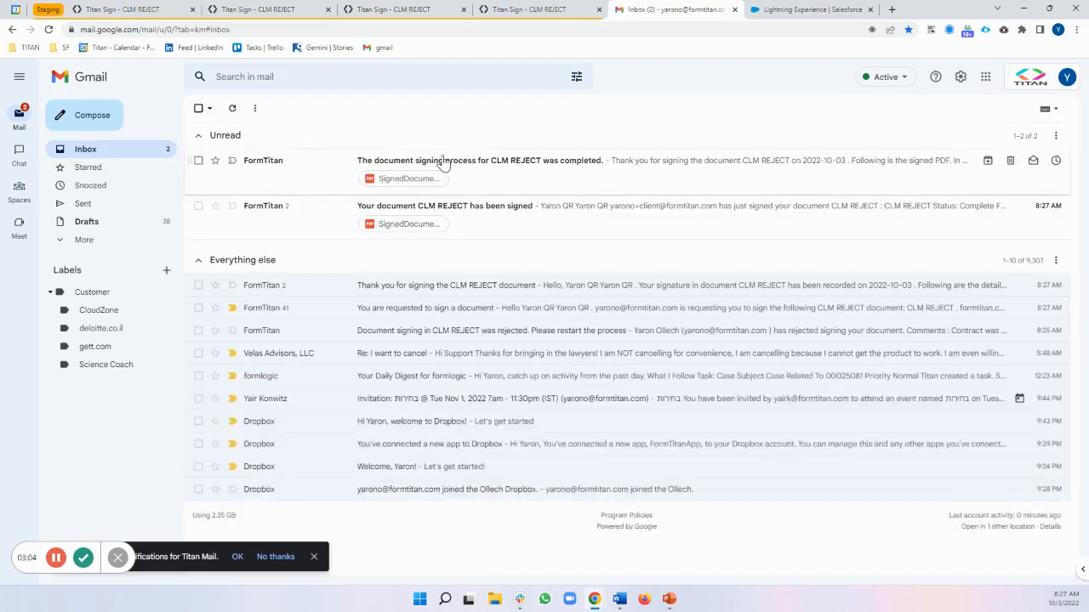
click(476, 161)
scroll(678, 361, down, 5)
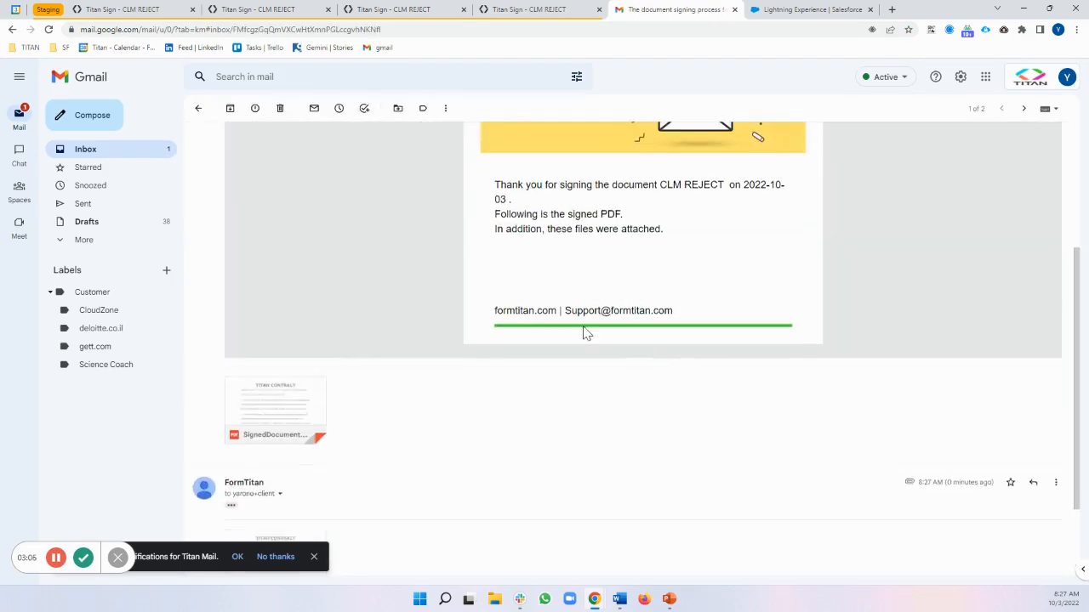
click(319, 443)
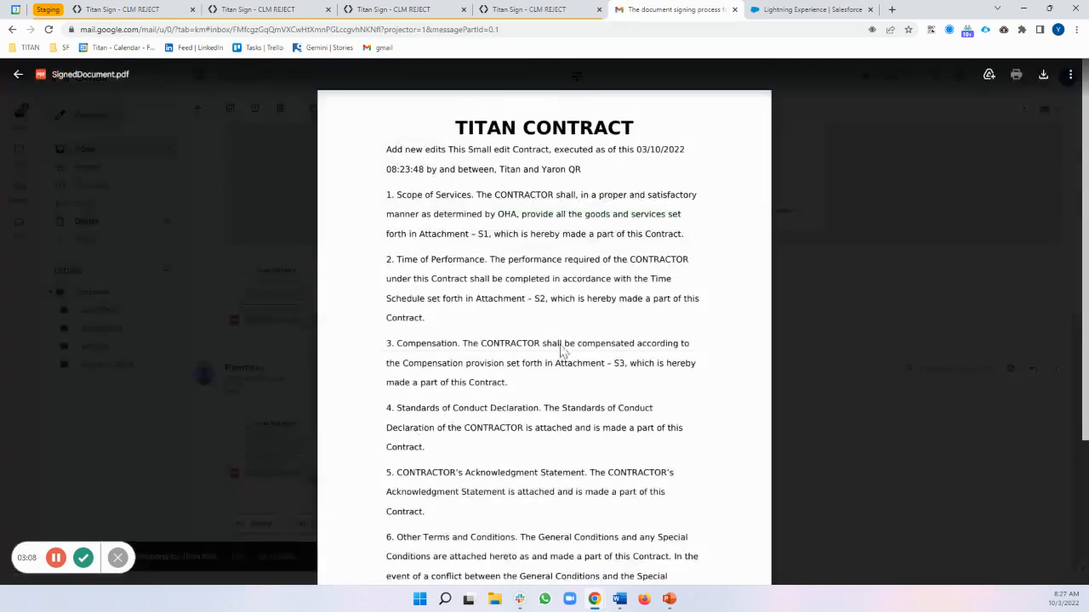
click(113, 8)
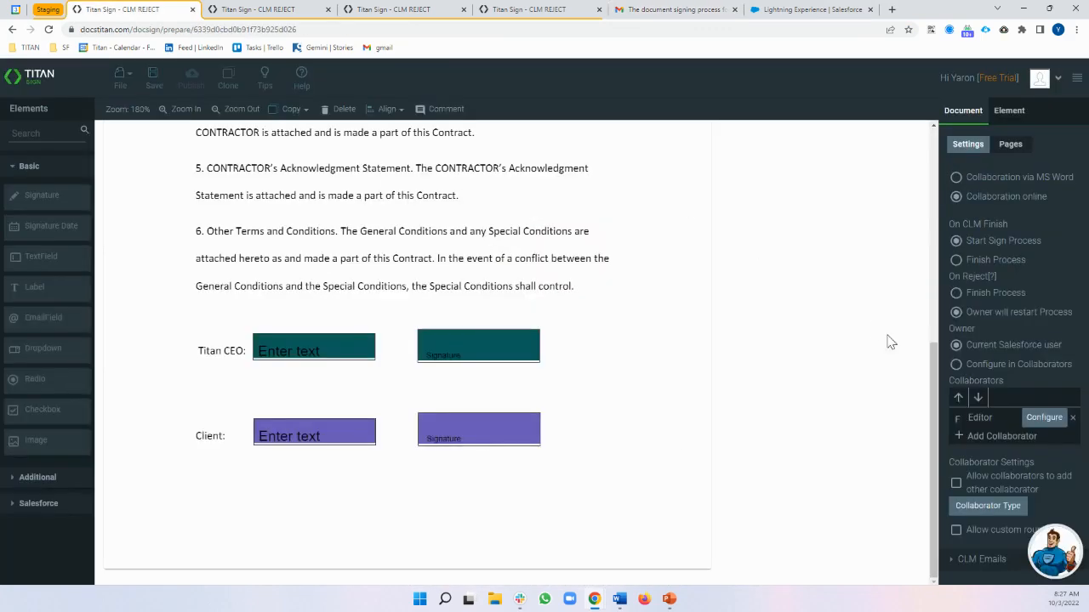